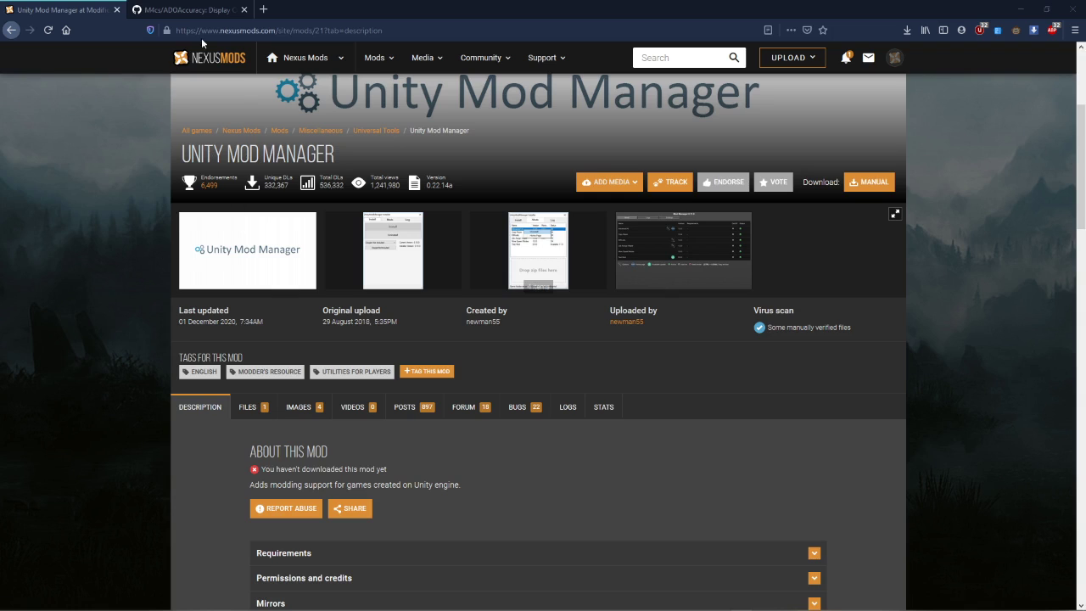
Expand the mod's mirrors and try the Dropbox download of UnityModManager.zip, dismissing the file prompt without saving.
click(413, 31)
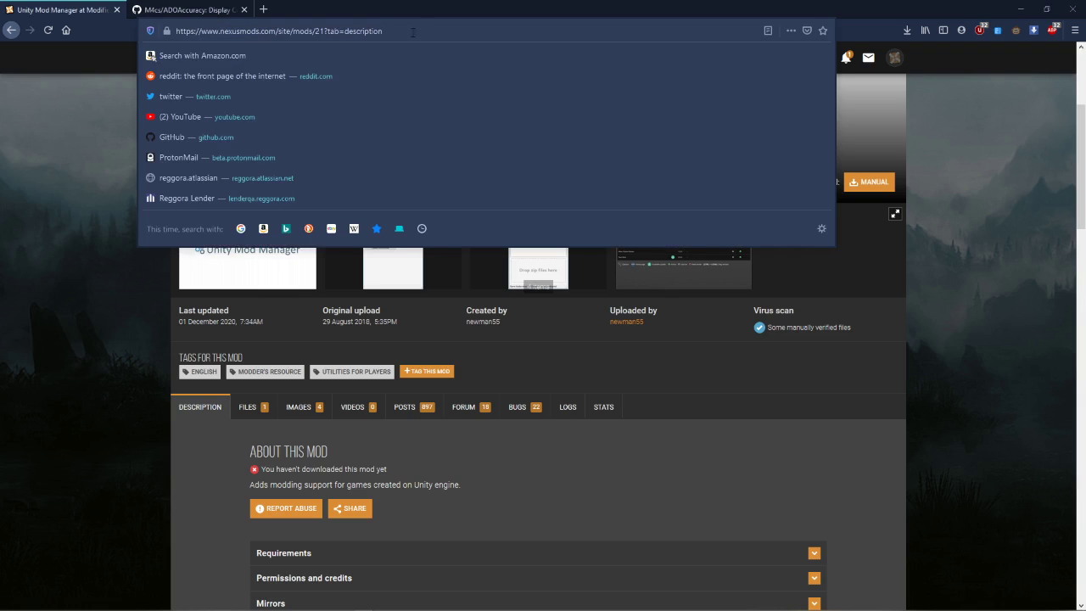
click(105, 201)
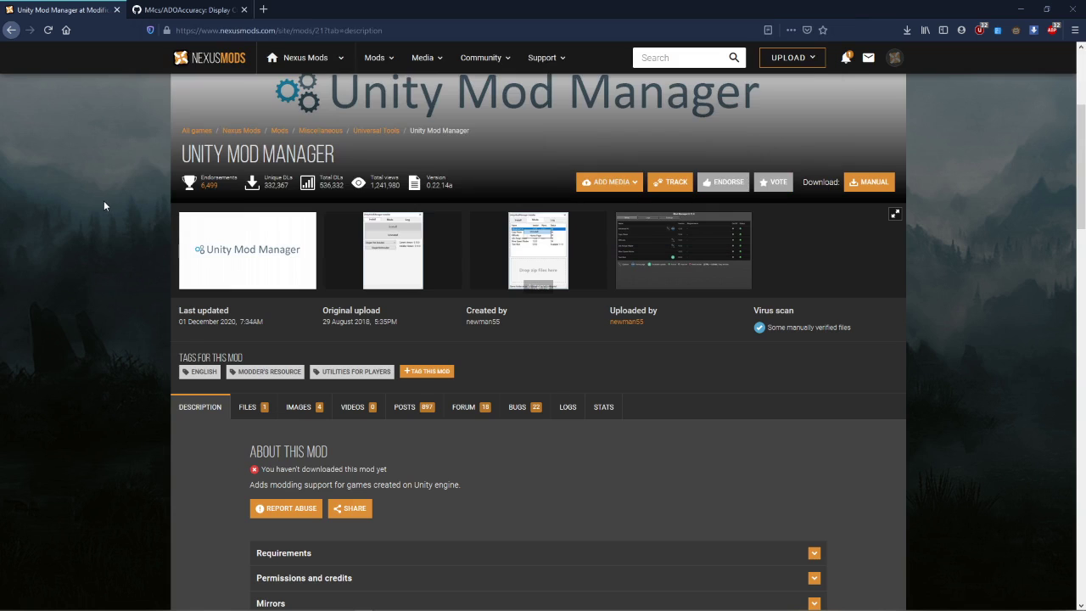
scroll(110, 225, down, 3)
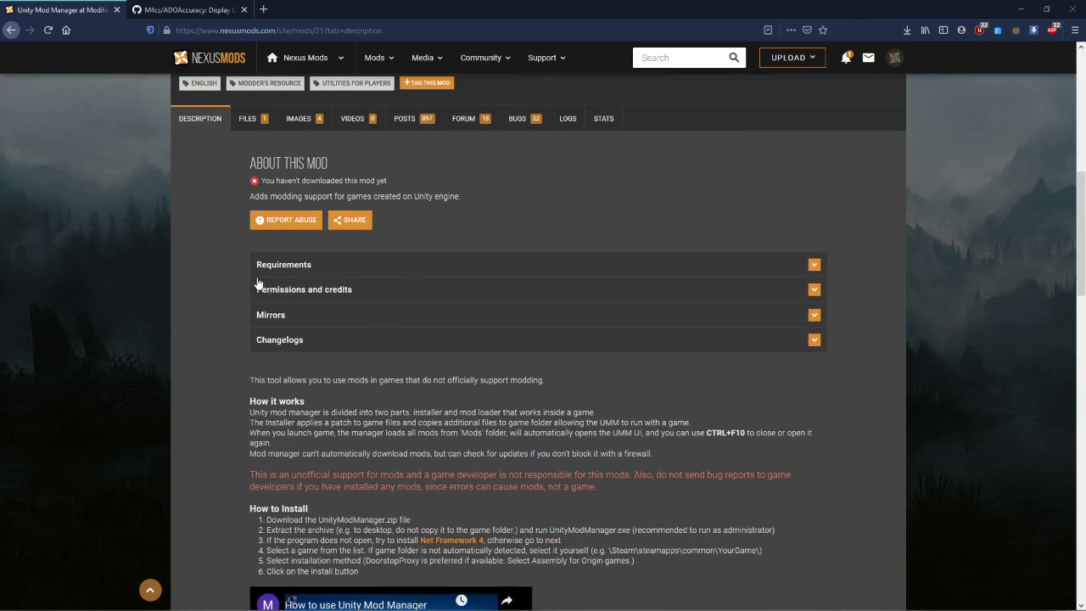
click(813, 314)
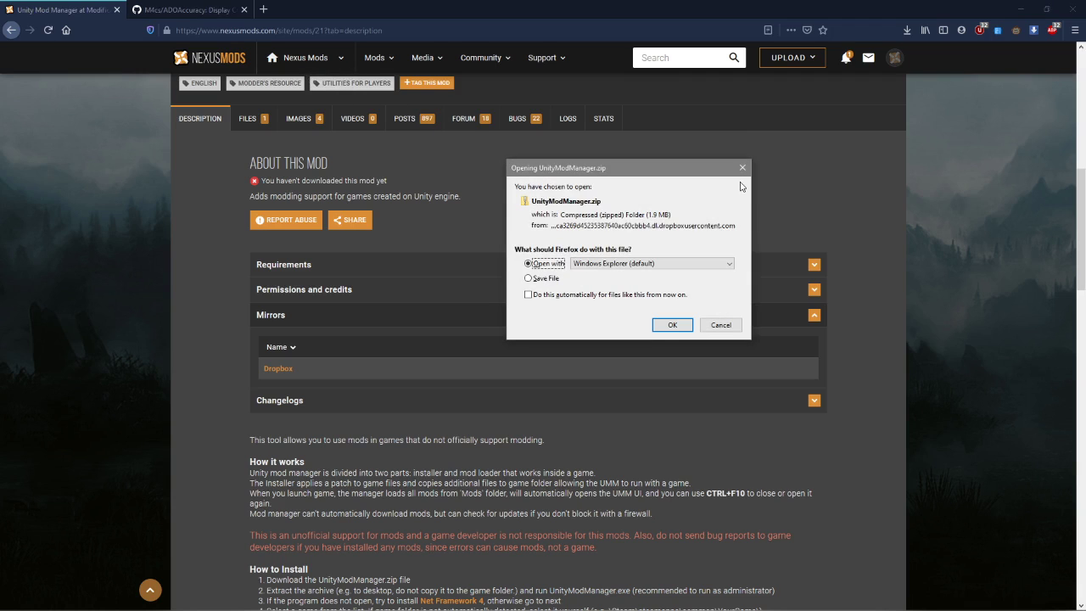
click(742, 167)
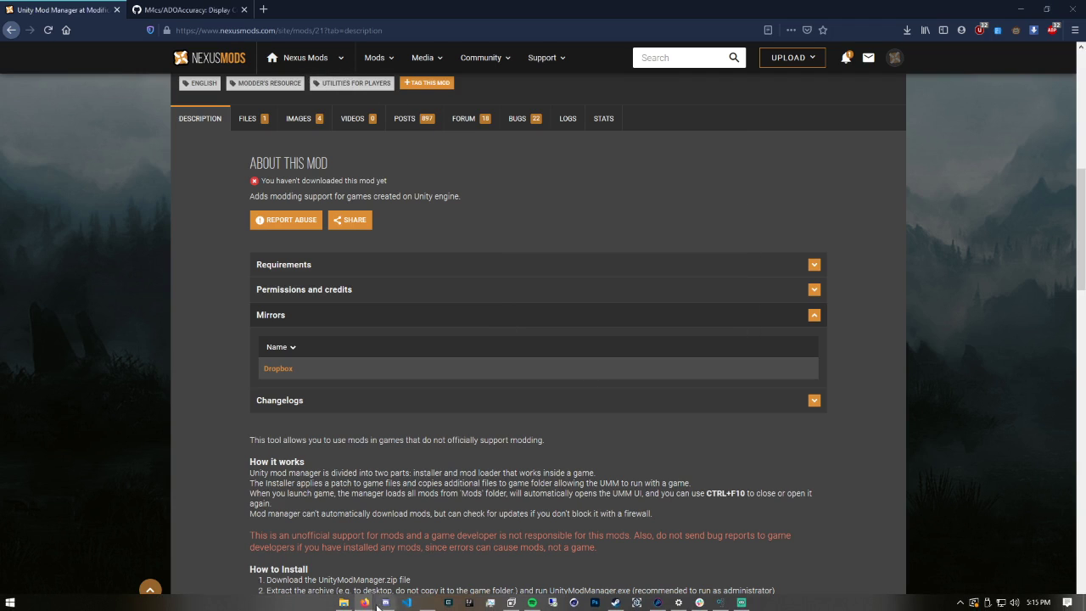
Switch to File Explorer and delete ADOAccuracy-1-0-0.zip from the UnityModManager folder.
click(344, 603)
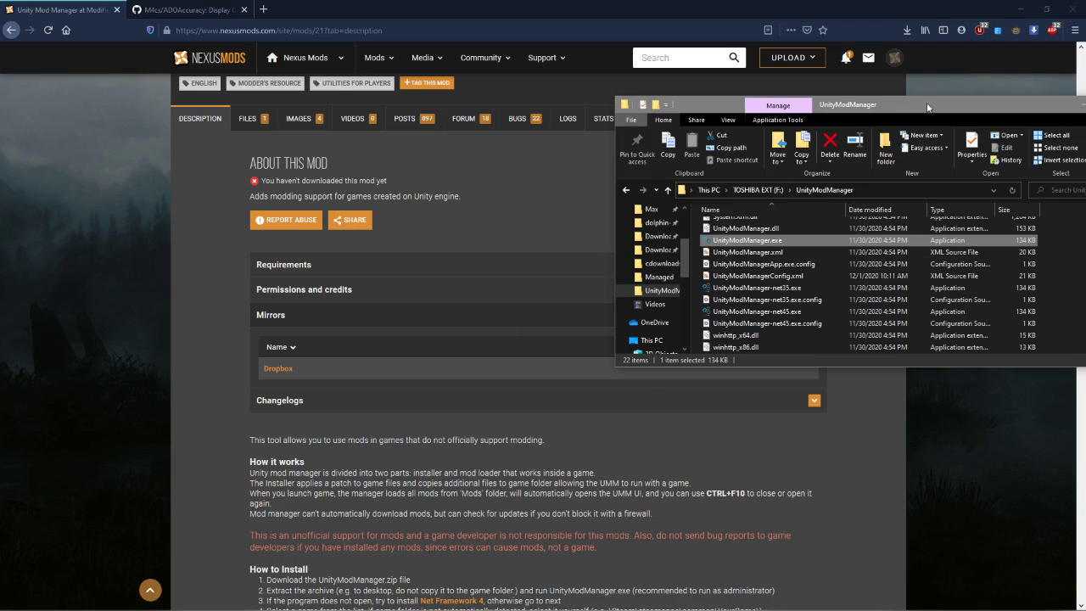
drag(927, 107, 513, 160)
scroll(637, 326, up, 4)
click(693, 155)
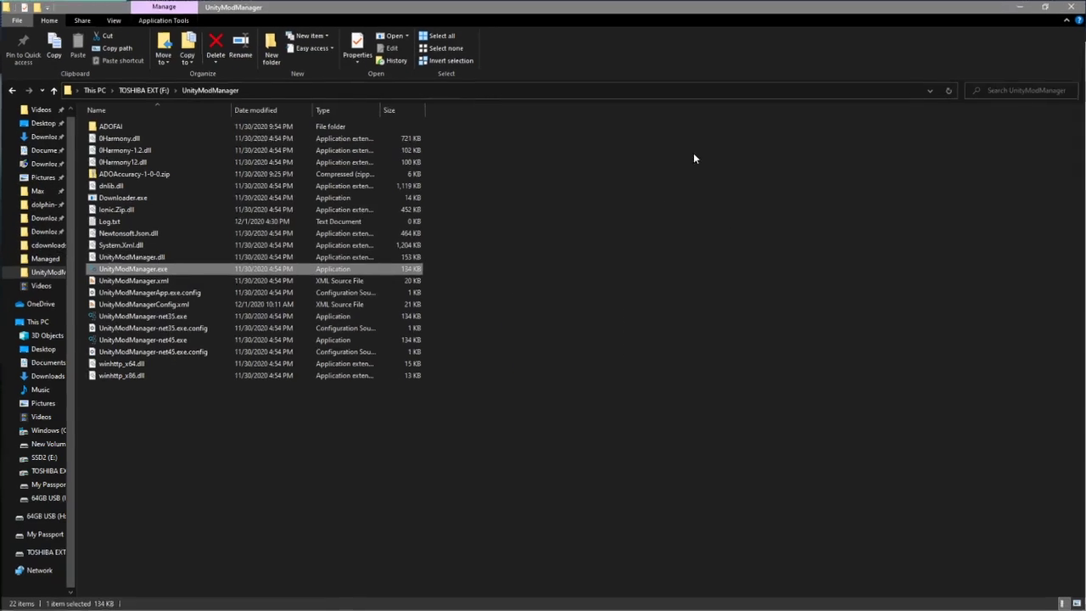
click(389, 454)
click(195, 173)
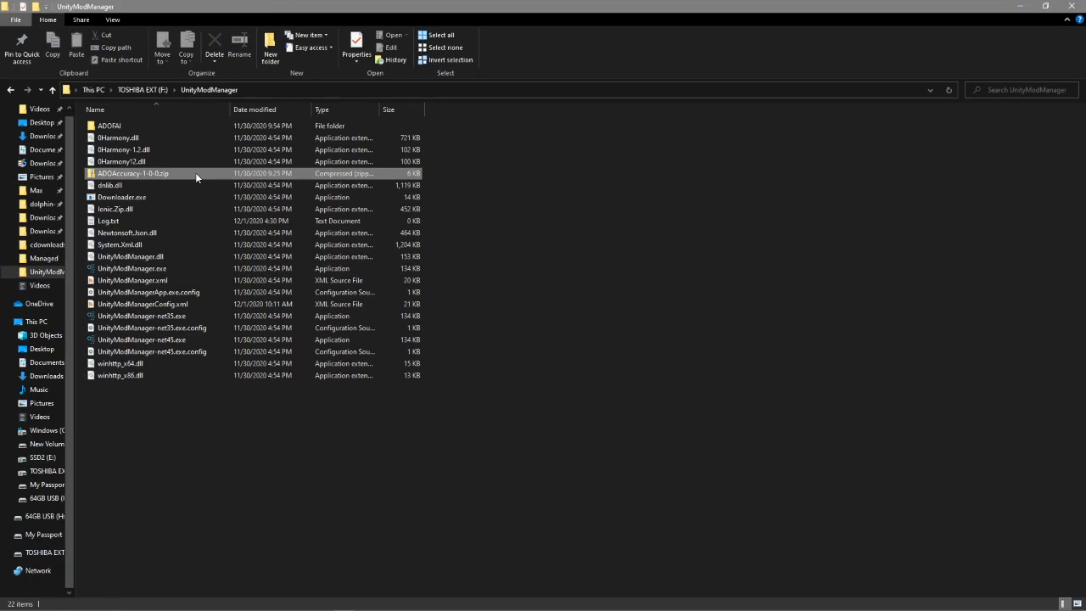
key(Delete)
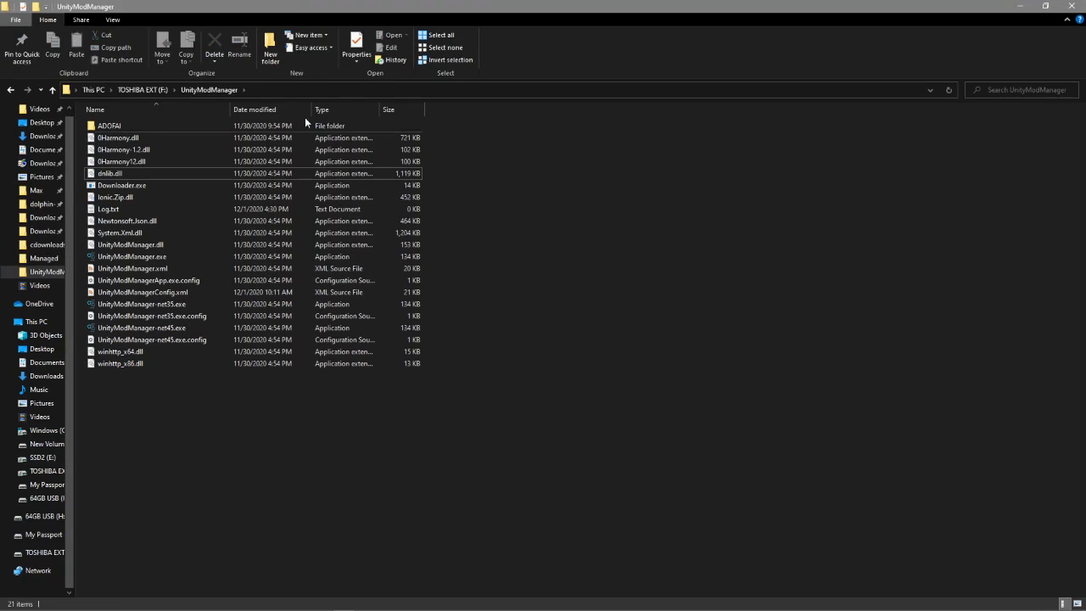
Restore the maximized UnityModManager folder window to its smaller size over the browser page.
right_click(361, 47)
click(450, 7)
drag(449, 7, 716, 106)
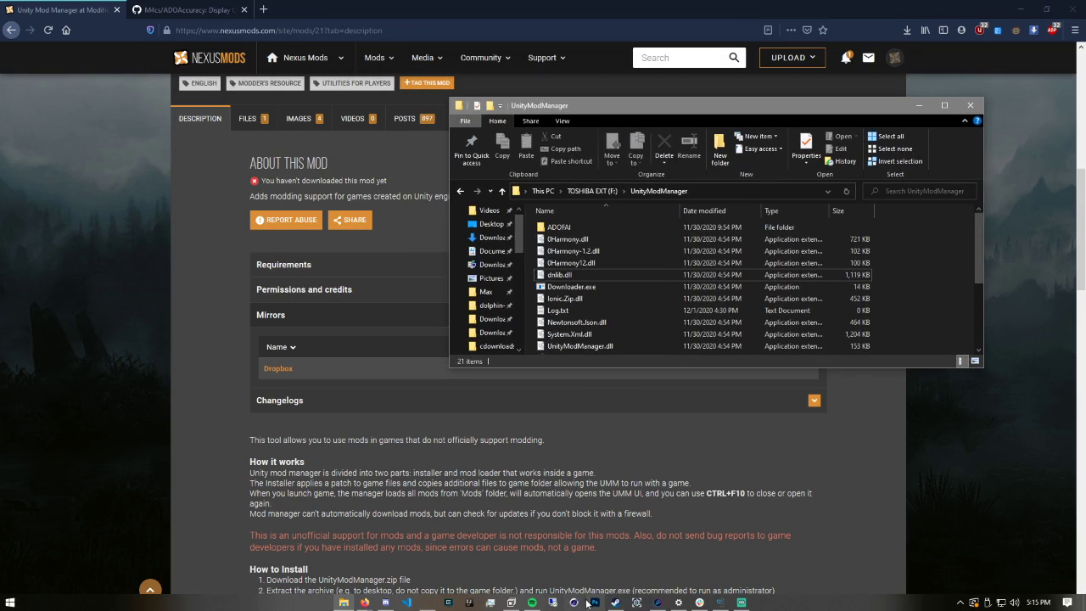
Check the library page of A Dance of Fire and Ice in Steam, then return to the UnityModManager folder window.
click(606, 604)
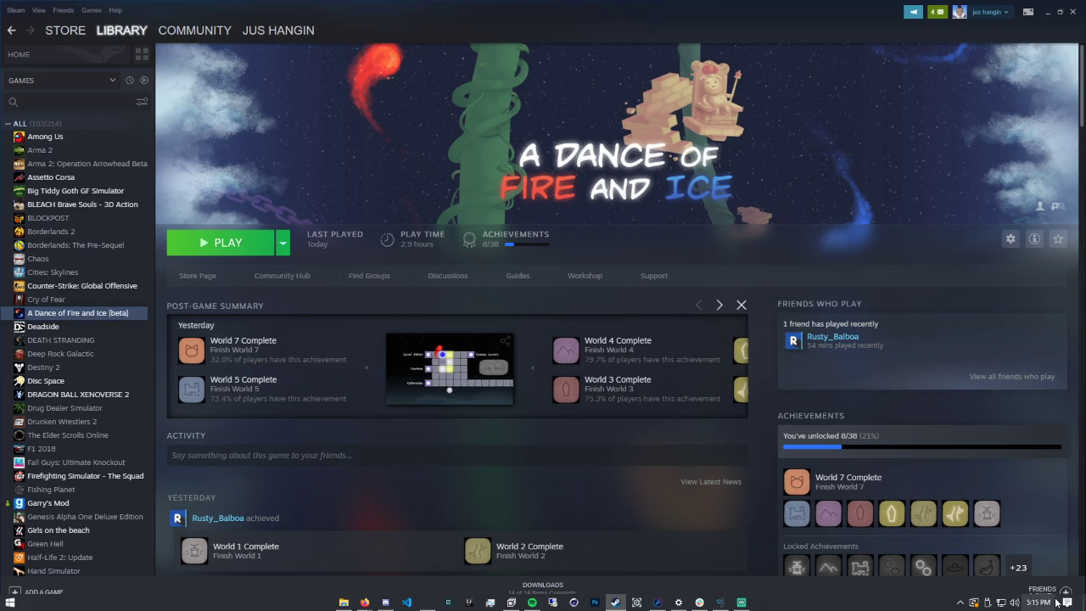
click(1037, 603)
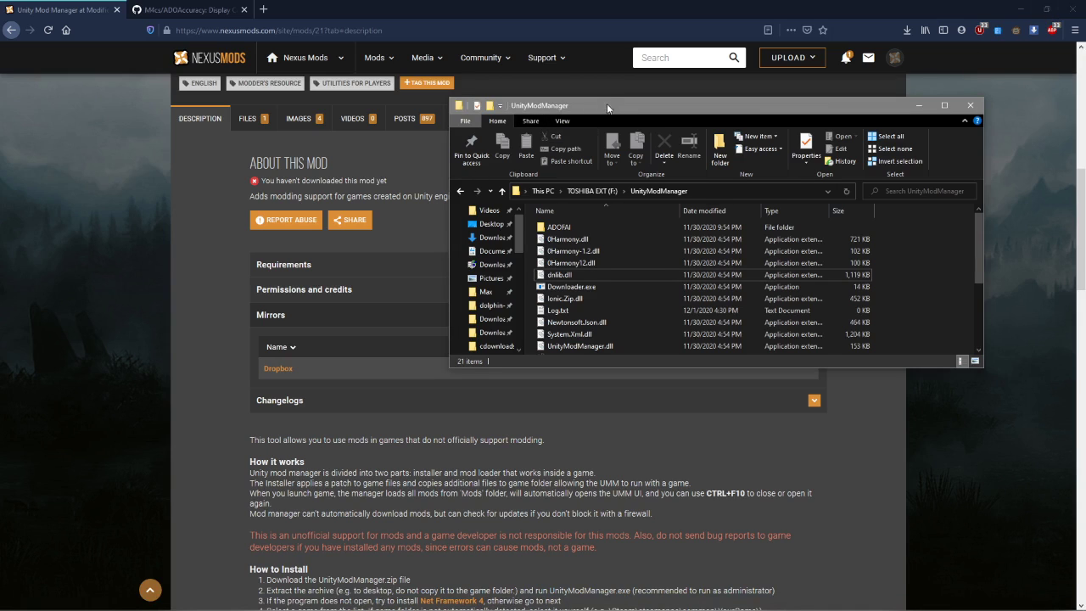
drag(558, 107, 557, 139)
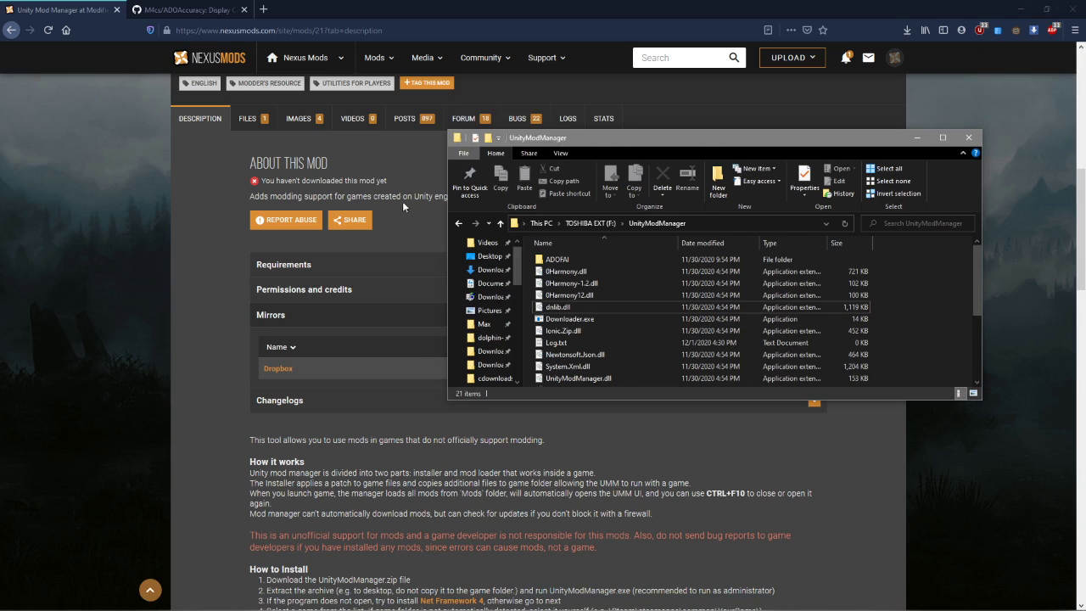
Open the mod's sticky forum topic "Adding support for a new game." and read the A Dance of Fire and Ice posts.
click(415, 153)
click(464, 118)
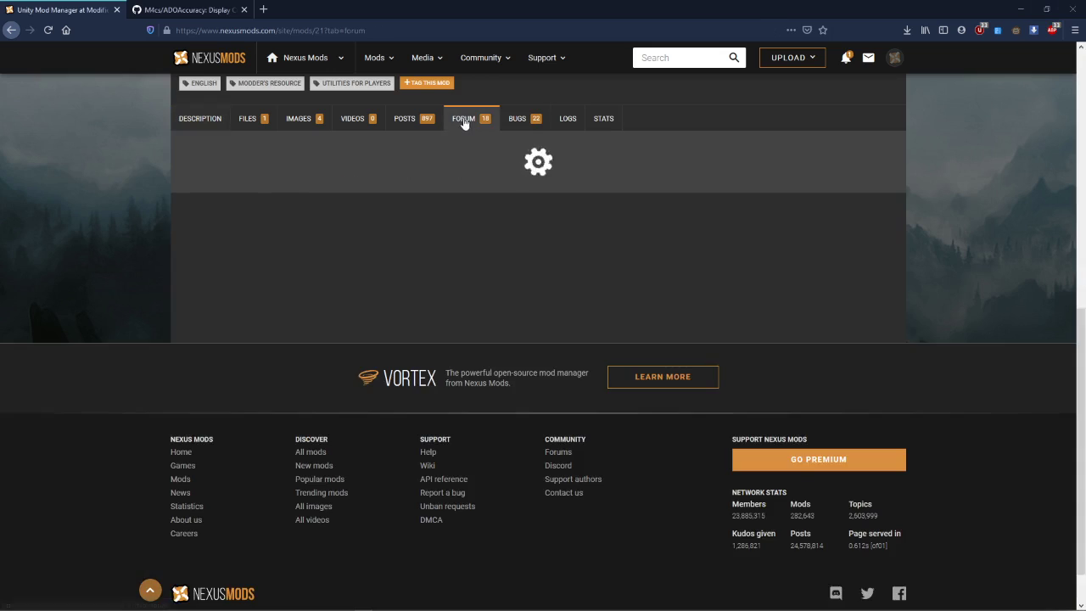
click(355, 242)
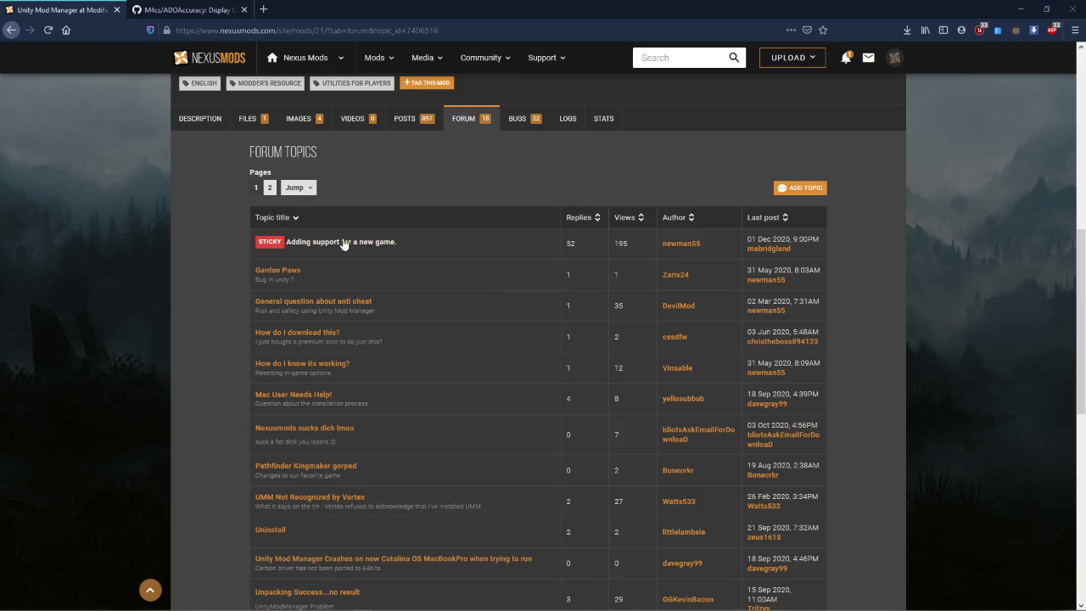
scroll(466, 323, down, 4)
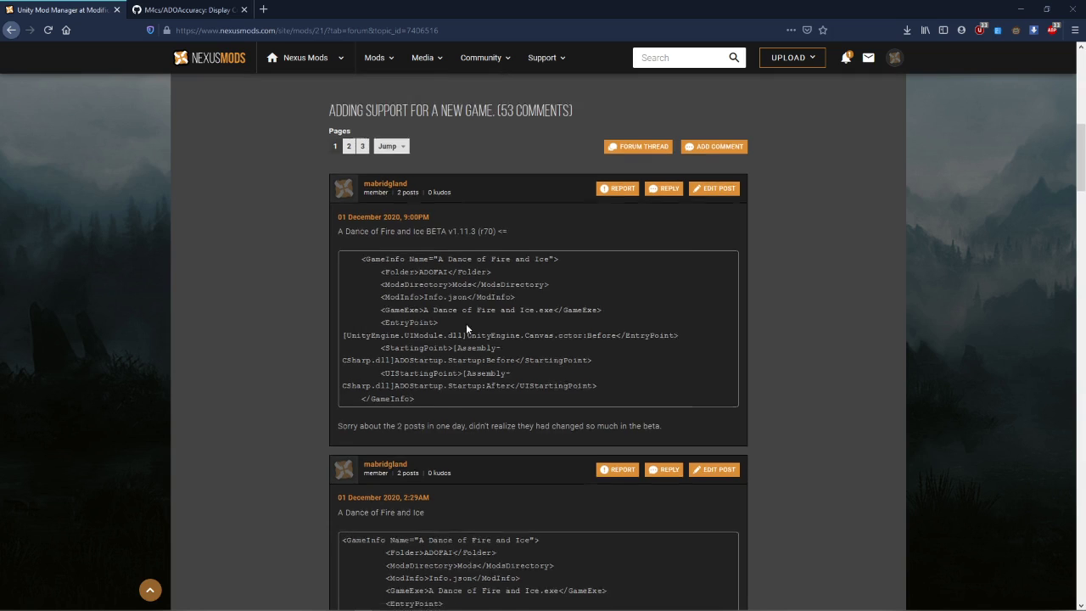
scroll(493, 468, down, 3)
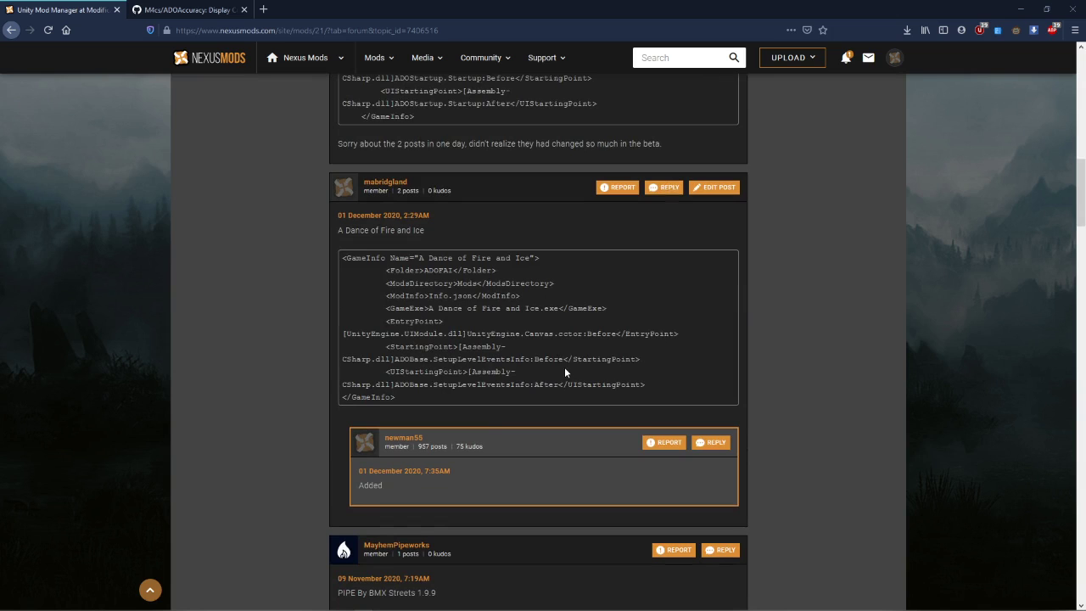
scroll(548, 356, up, 5)
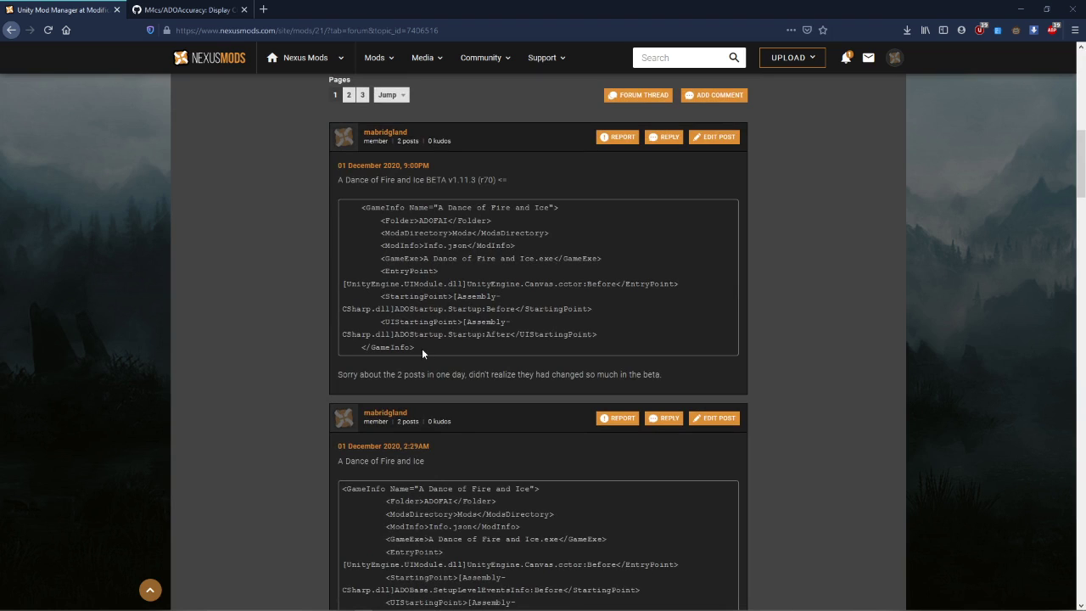
Highlight the complete GameInfo block in the A Dance of Fire and Ice BETA v1.11.3 (r70) post.
drag(421, 348, 365, 207)
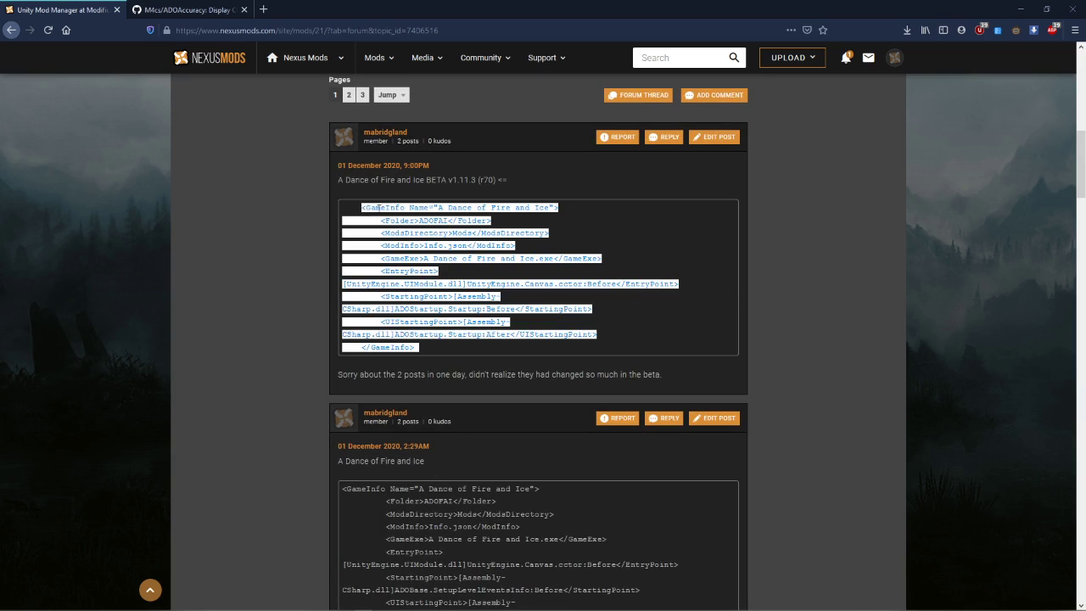
click(467, 343)
key(alt+Tab)
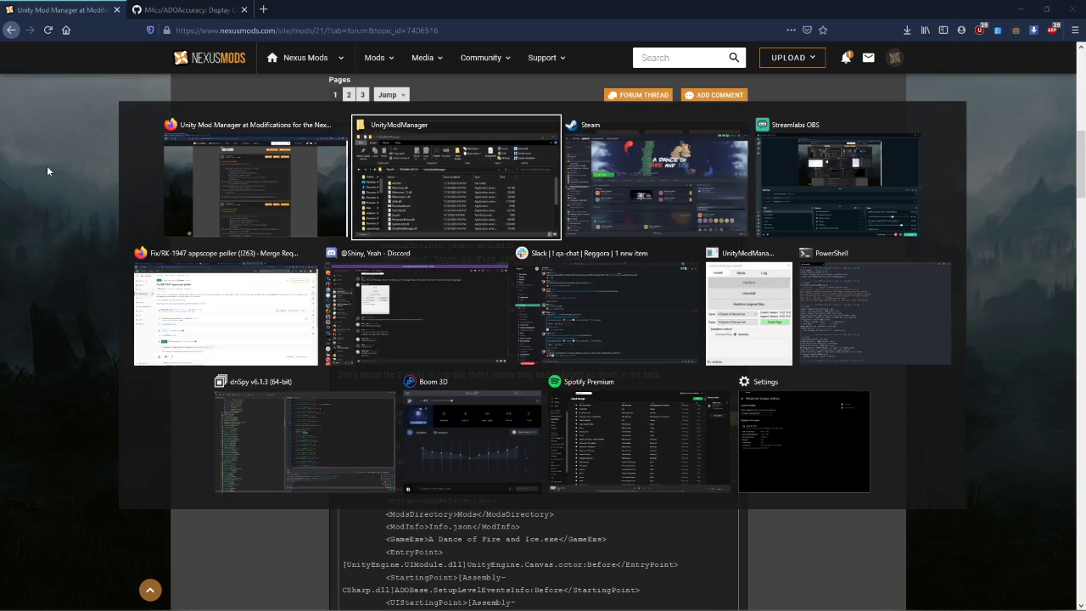
Read the beta installation notes in the ADOAccuracy GitHub README and select the search string [Assembly-CSharp.dll]ADOBase.SetupLevelEventsInfo.
click(195, 9)
scroll(399, 356, down, 10)
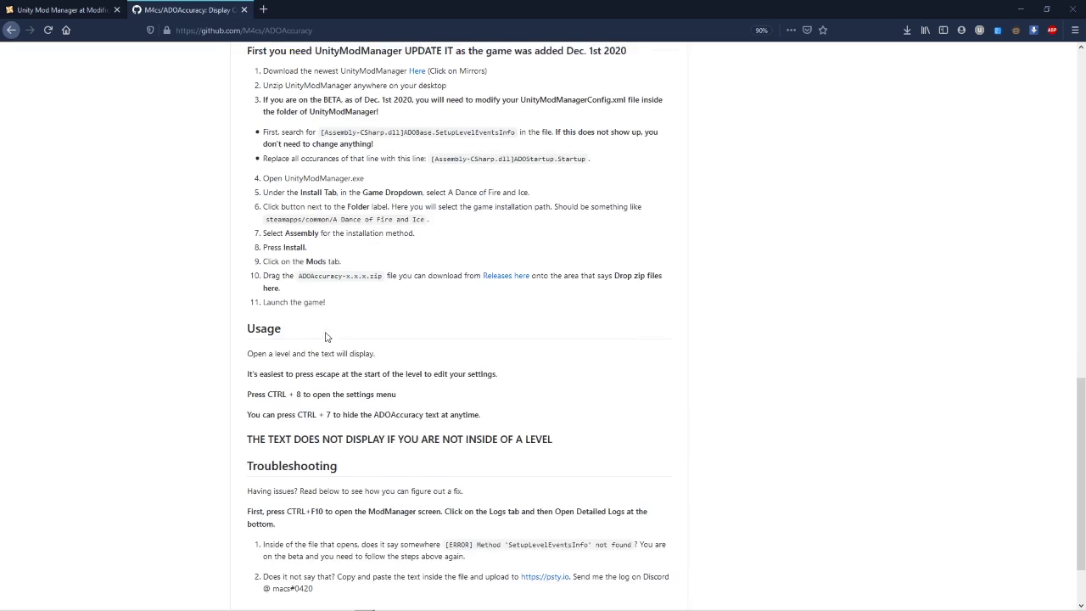
scroll(286, 264, up, 3)
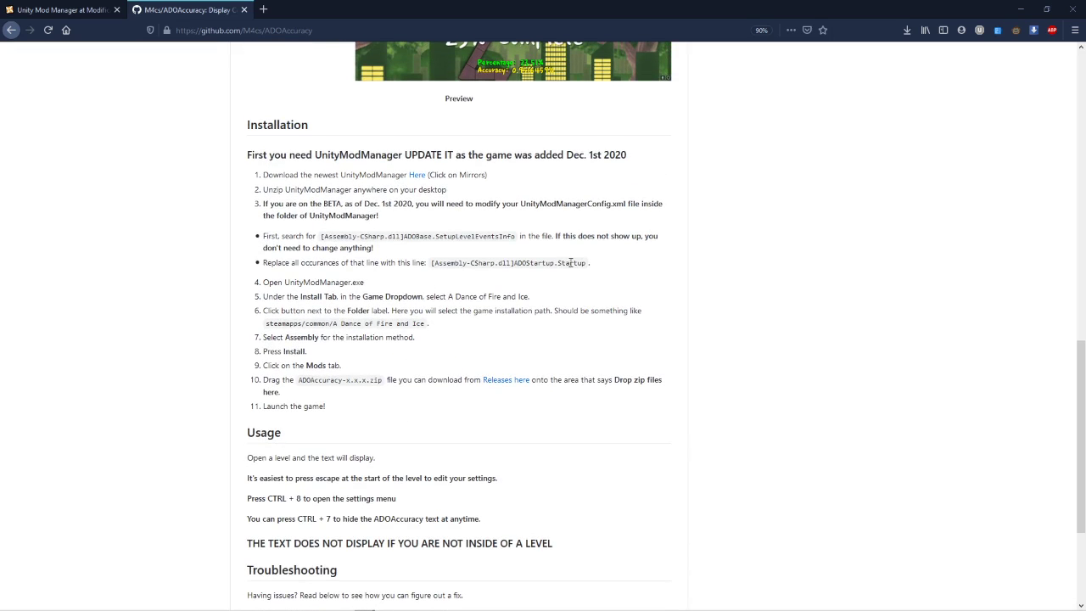
drag(583, 264, 432, 263)
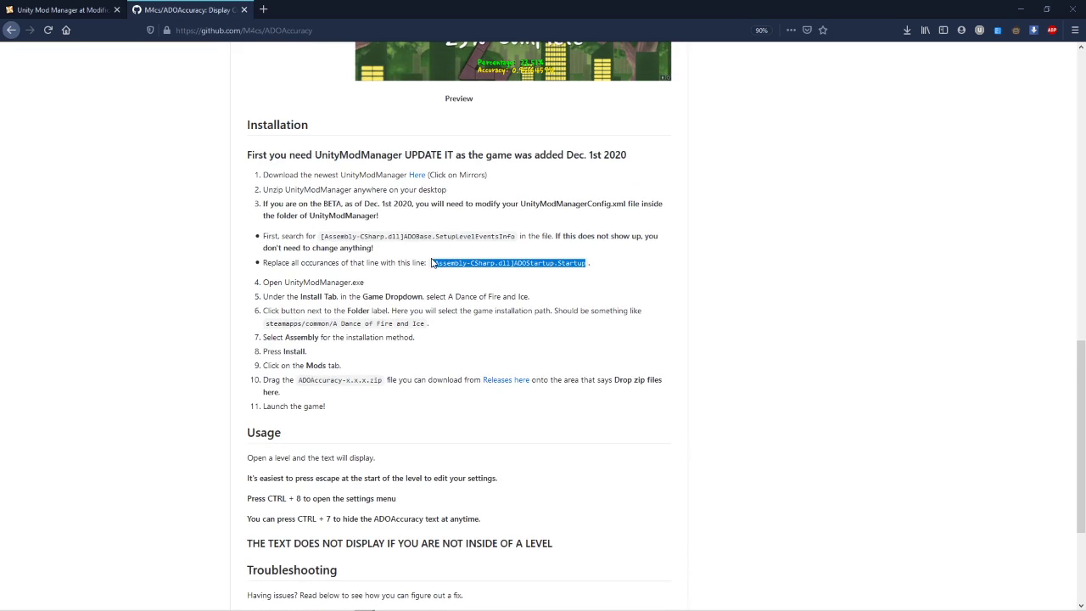
click(519, 239)
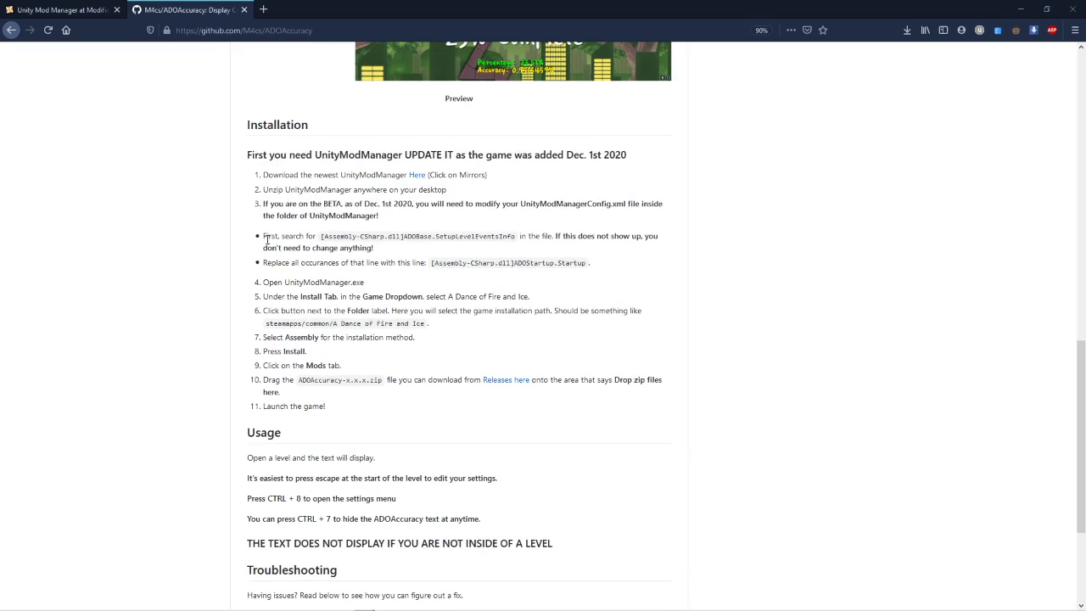
drag(325, 236, 518, 236)
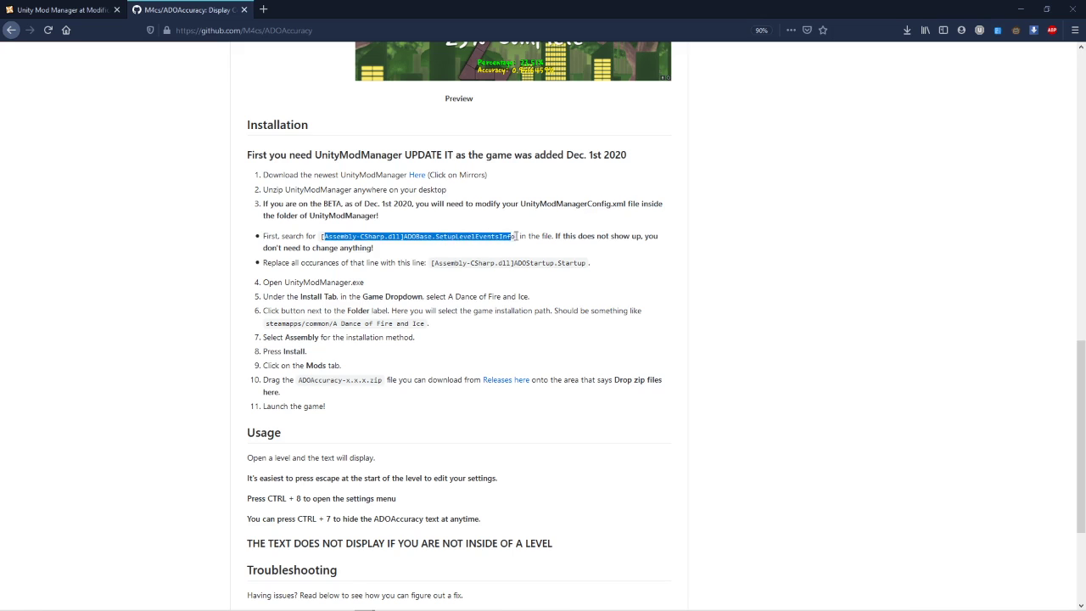
click(518, 238)
double_click(320, 238)
Open UnityModManagerConfig.xml from the UnityModManager folder in Notepad.
key(alt+Tab)
scroll(593, 340, down, 2)
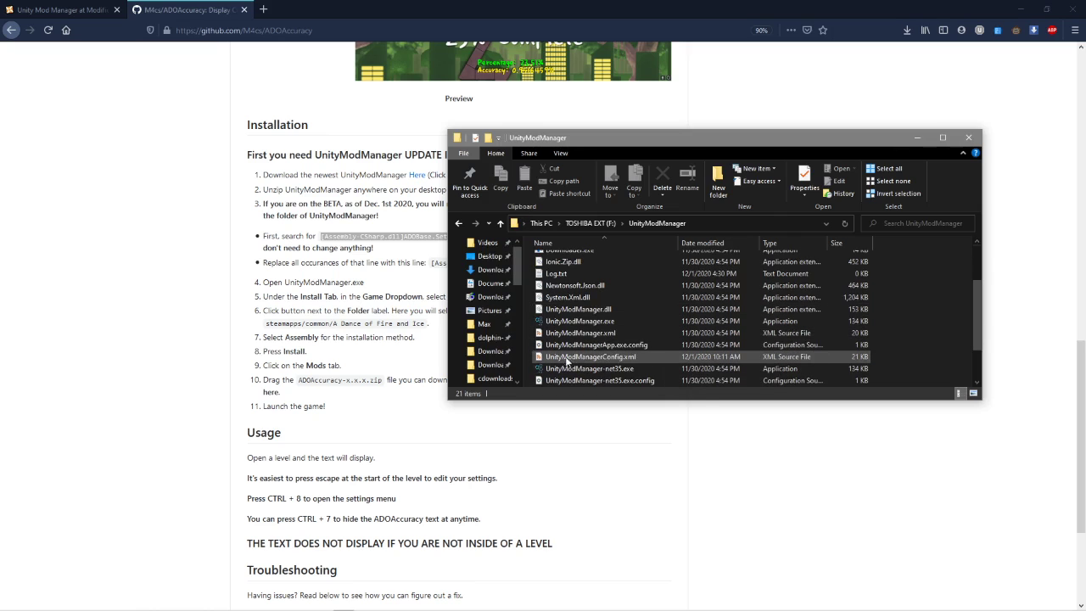
click(632, 361)
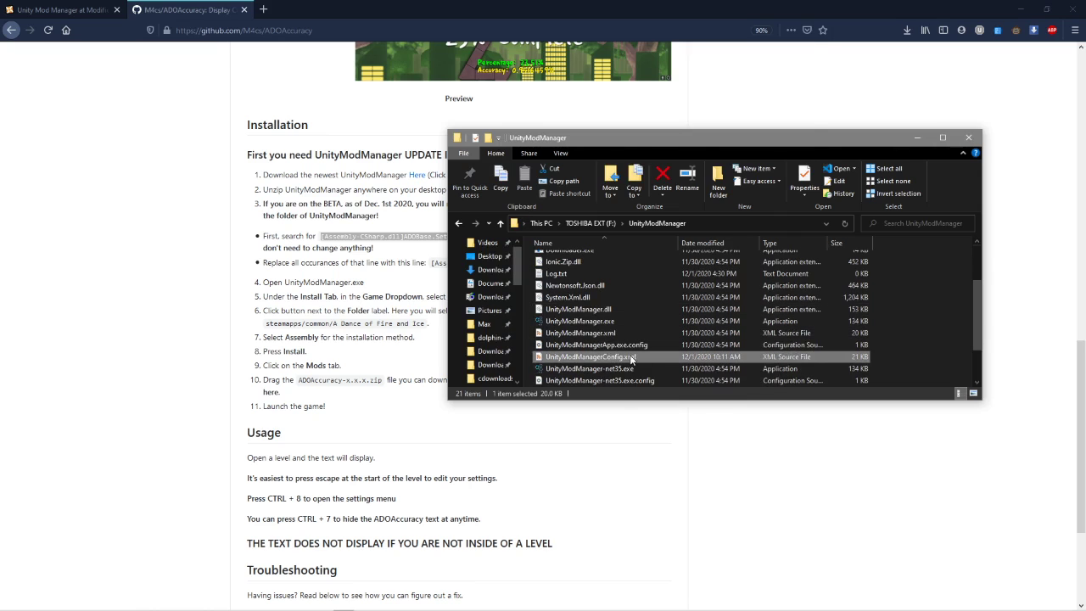
right_click(630, 363)
mouse_move(705, 185)
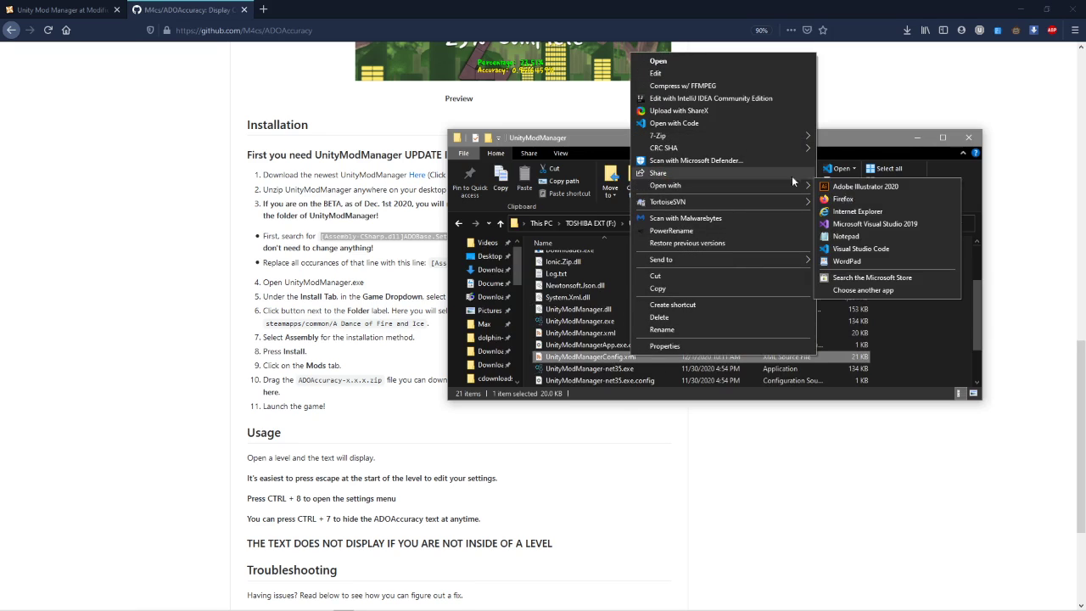
click(849, 237)
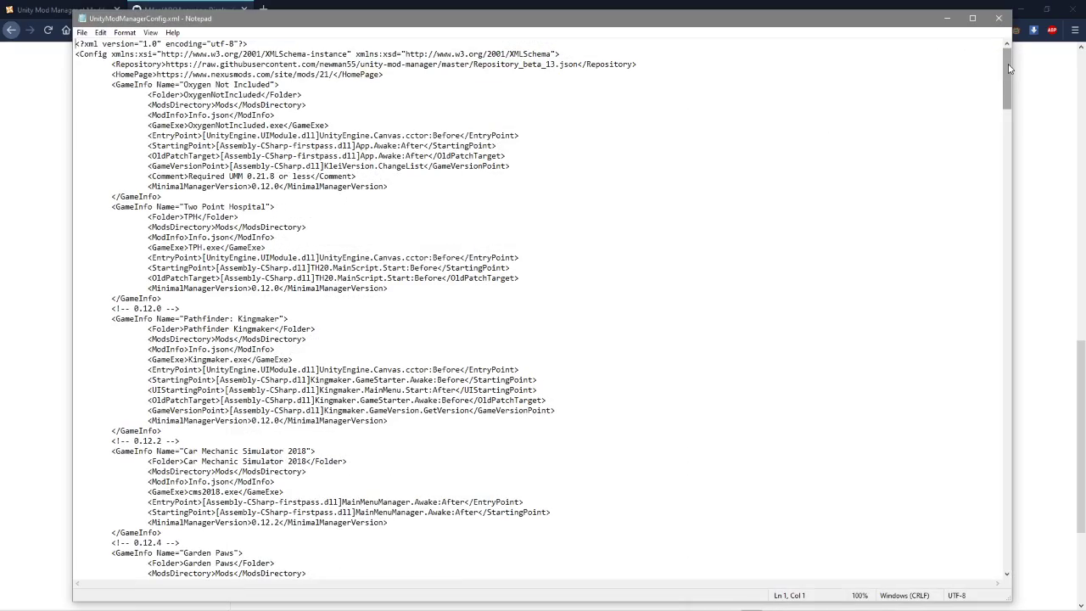
Examine the A Dance of Fire and Ice entry at the end of the config file, especially its StartingPoint value.
drag(1009, 67, 1009, 560)
drag(183, 481, 291, 483)
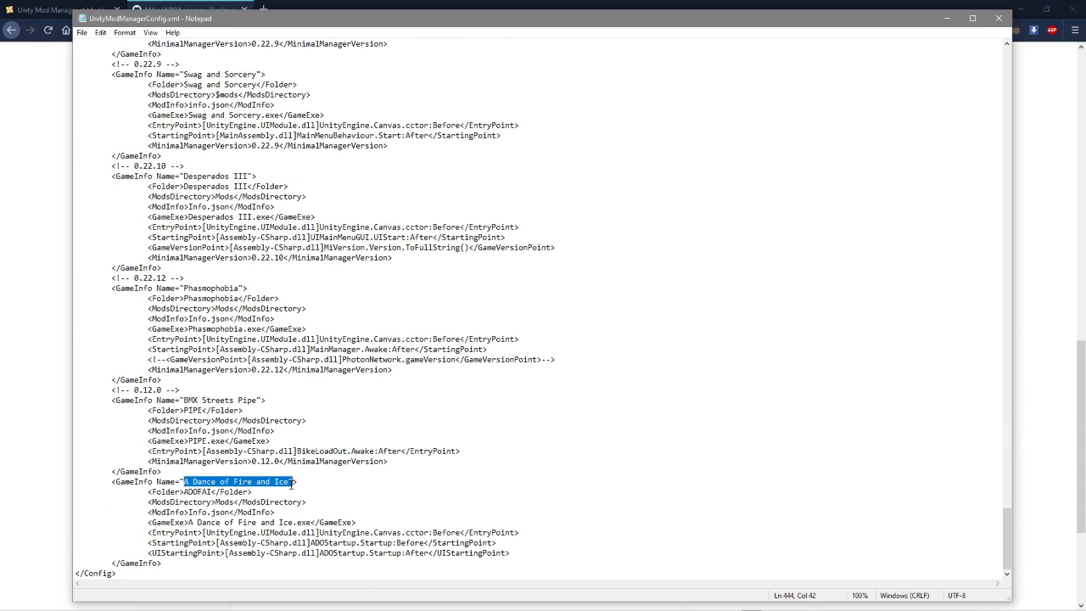
click(362, 542)
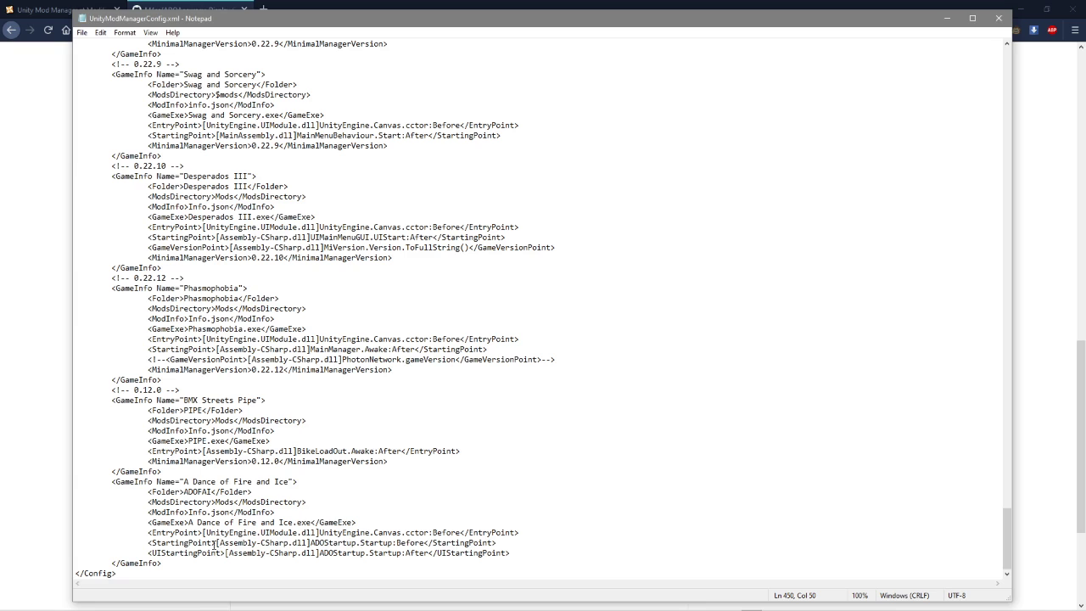
drag(217, 543, 394, 544)
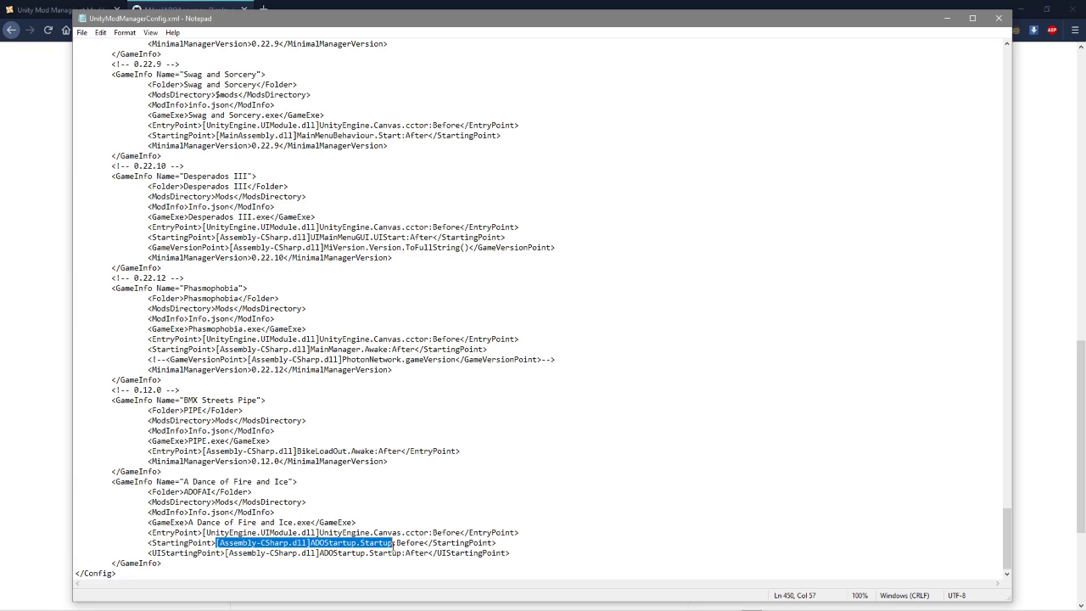
click(465, 544)
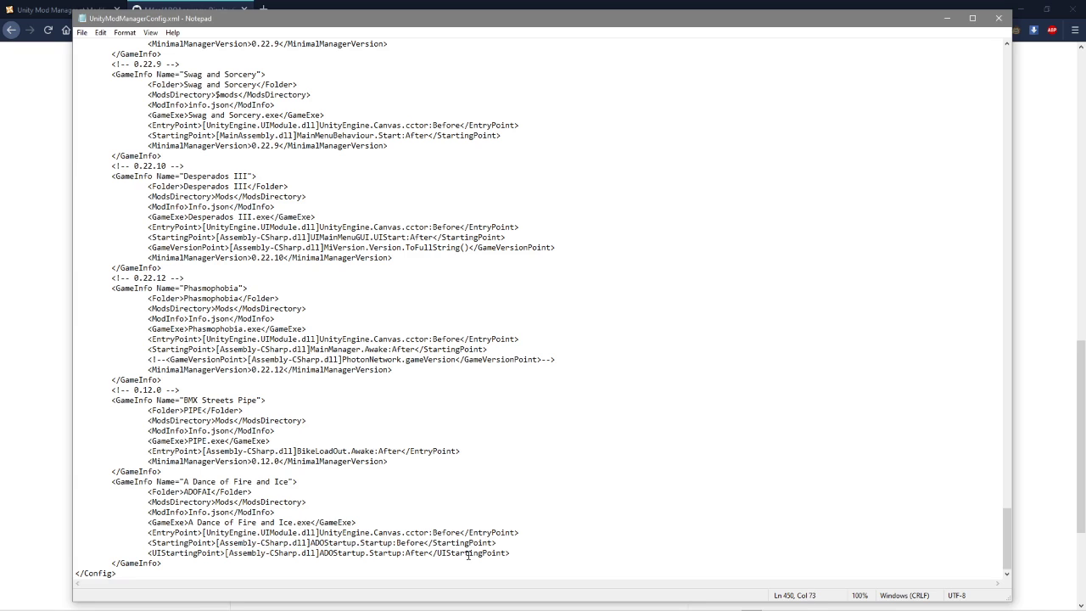
Recheck the README's ADOBase.SetupLevelEventsInfo search string against the config file's starting points, returning to Notepad.
key(alt+Tab)
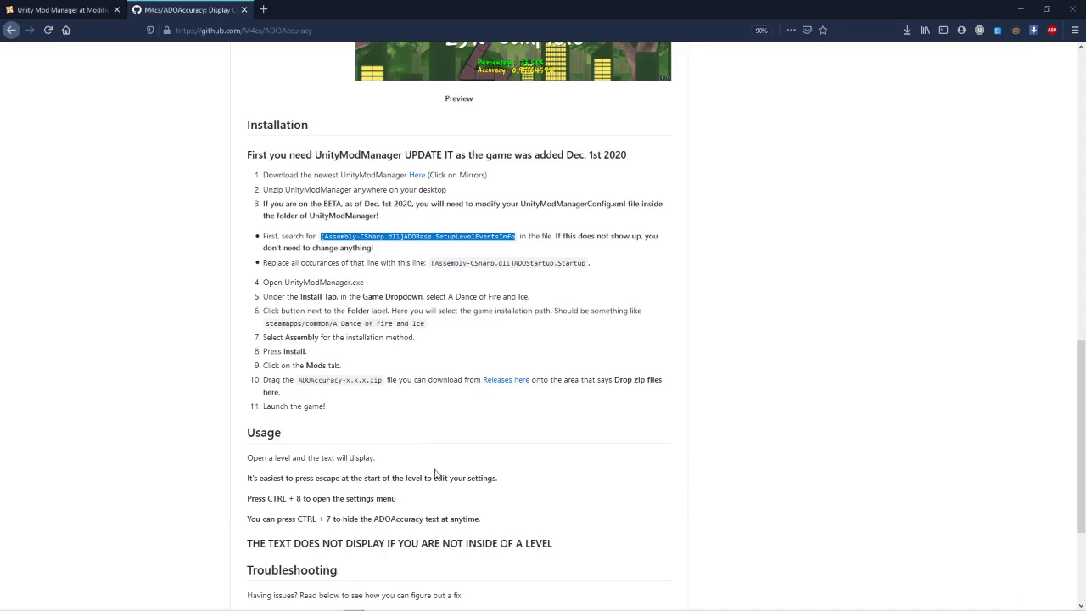
click(445, 239)
drag(433, 238, 495, 259)
click(478, 239)
key(alt+Tab)
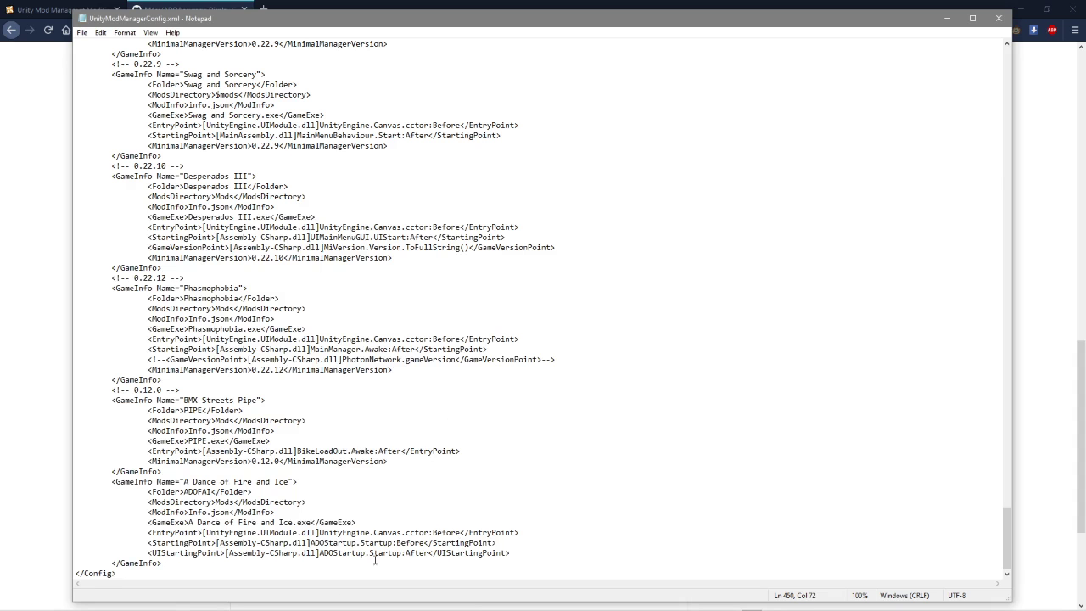
Compare the README's replacement string ADOStartup.Startup with the StartingPoint and UIStartingPoint lines of the A Dance of Fire and Ice entry in Notepad.
key(alt+Tab)
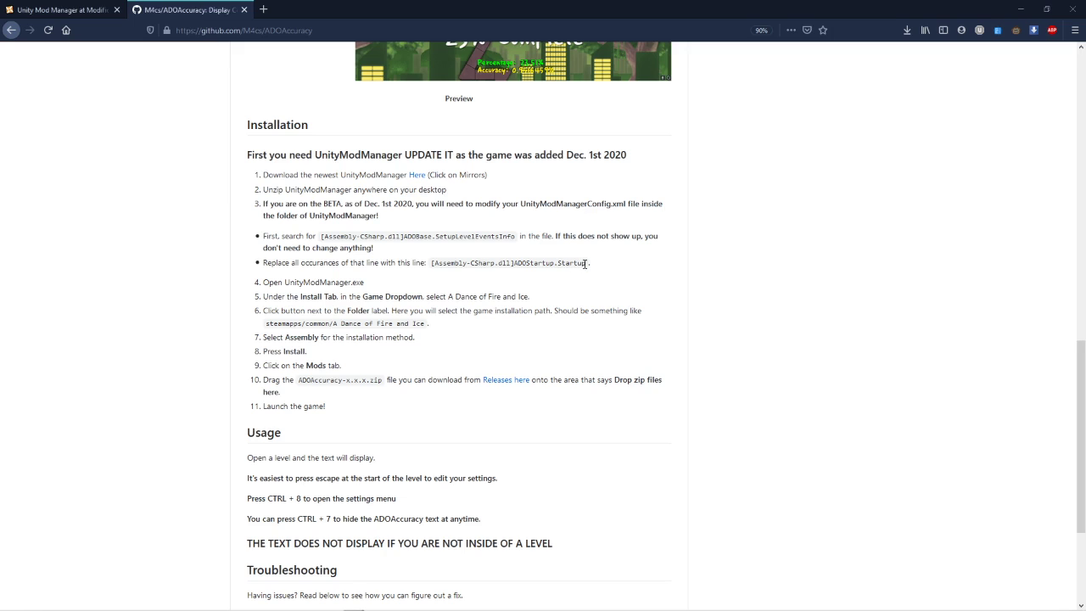
drag(584, 264, 515, 264)
key(alt+Tab)
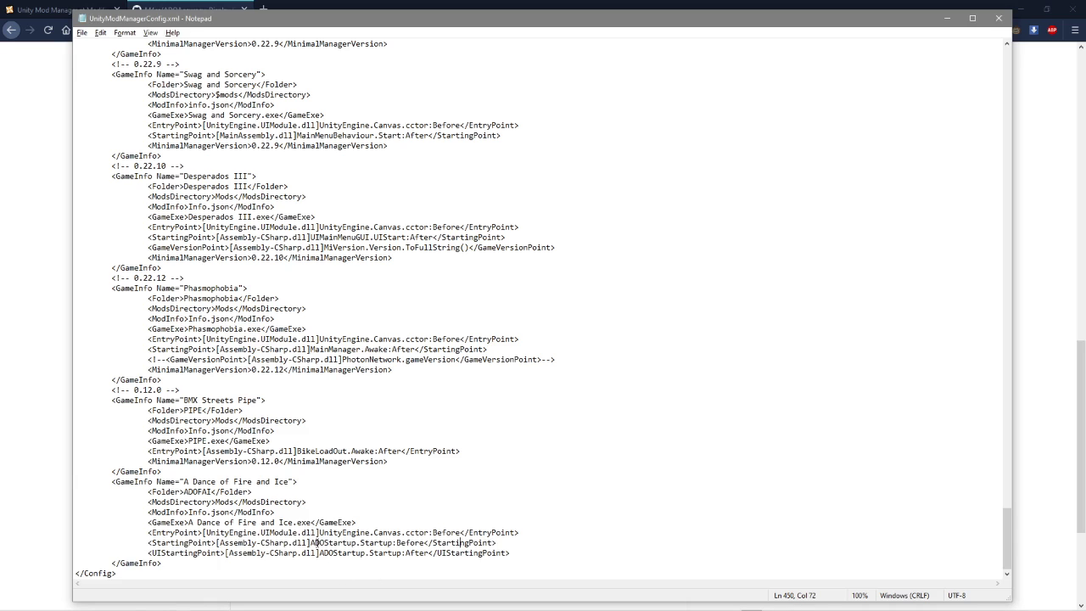
drag(311, 542, 392, 543)
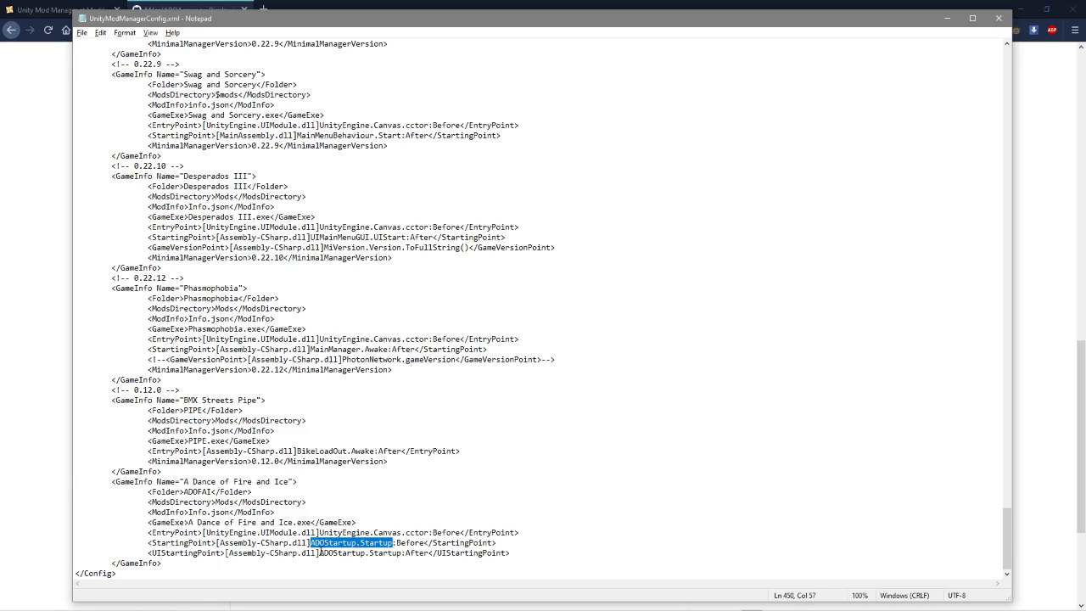
drag(319, 552, 405, 552)
Copy ADOBase.SetupLevelEventsInfo from the README and substitute it for ADOStartup.Startup in the game's StartingPoint and UIStartingPoint values in Notepad.
key(alt+Tab)
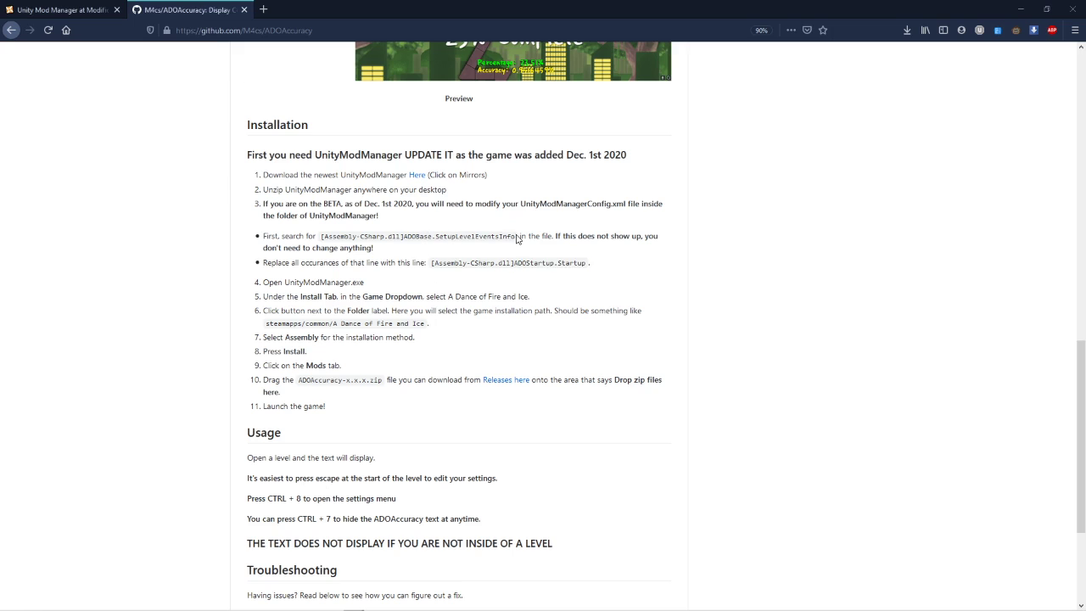
drag(516, 239, 320, 243)
key(ctrl+c)
key(alt+Tab)
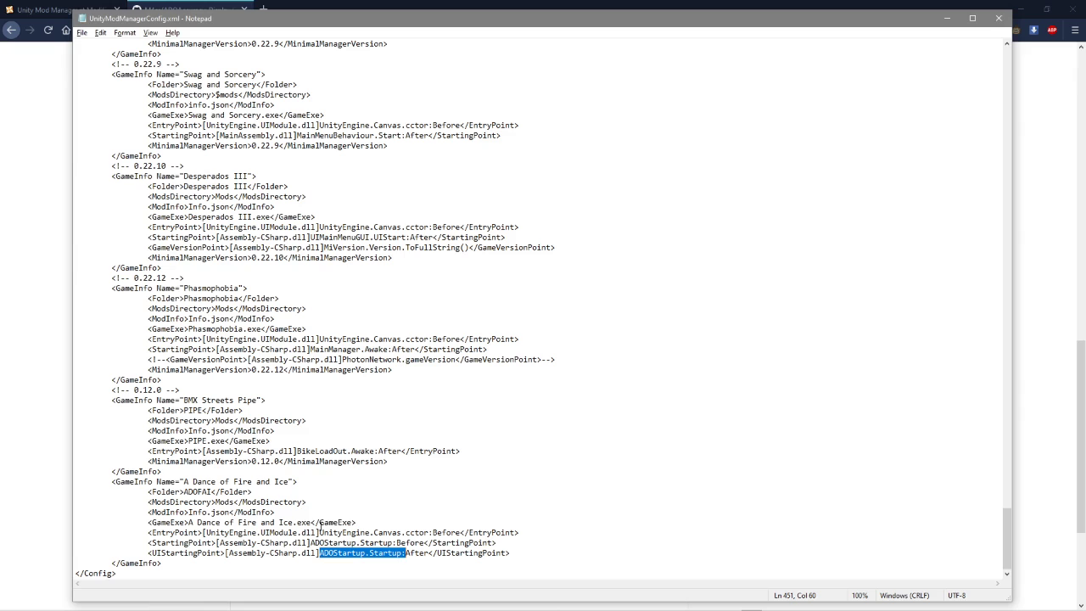
mouse_move(388, 542)
mouse_down()
mouse_move(218, 543)
mouse_move(395, 553)
mouse_up()
key(ctrl+v)
key(ctrl+v)
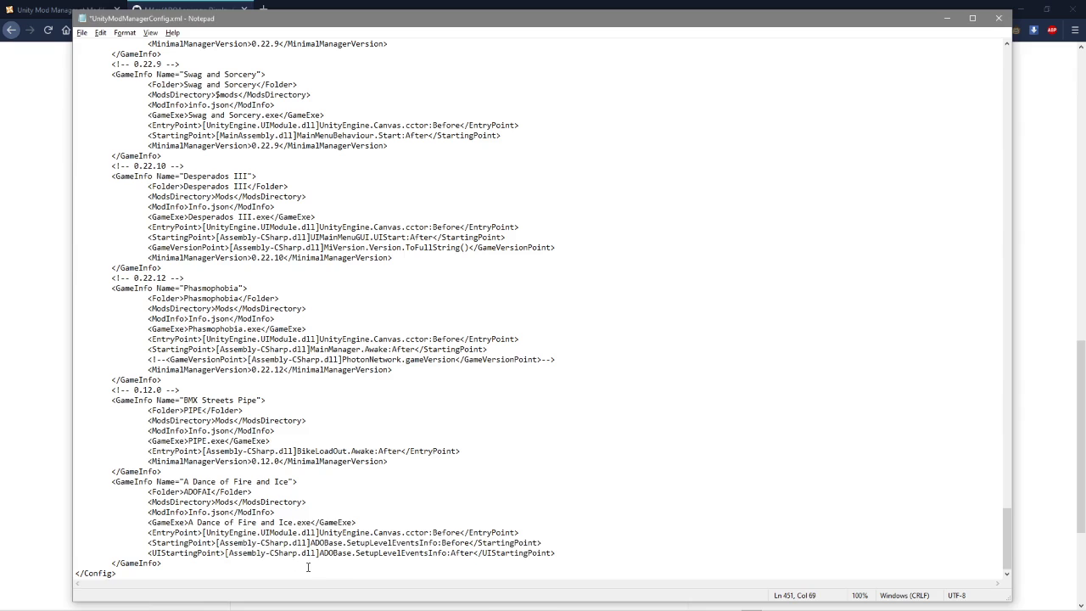
Copy [Assembly-CSharp.dll]ADOStartup.Startup from the README into the game's StartingPoint value in Notepad, removing the duplicated assembly prefix.
key(alt+Tab)
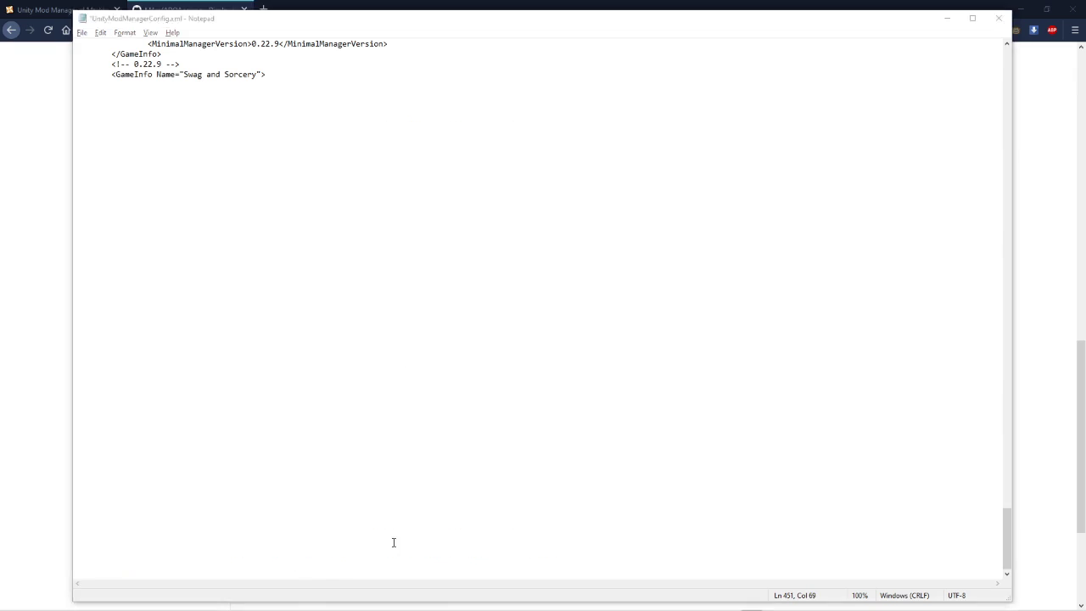
click(498, 260)
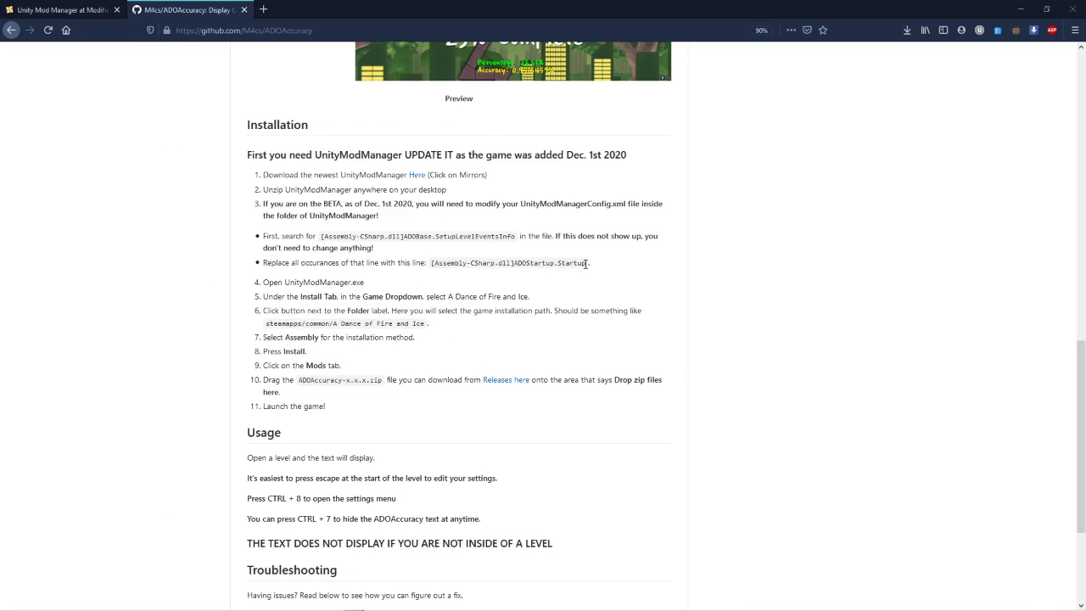
drag(585, 265, 432, 269)
key(ctrl+c)
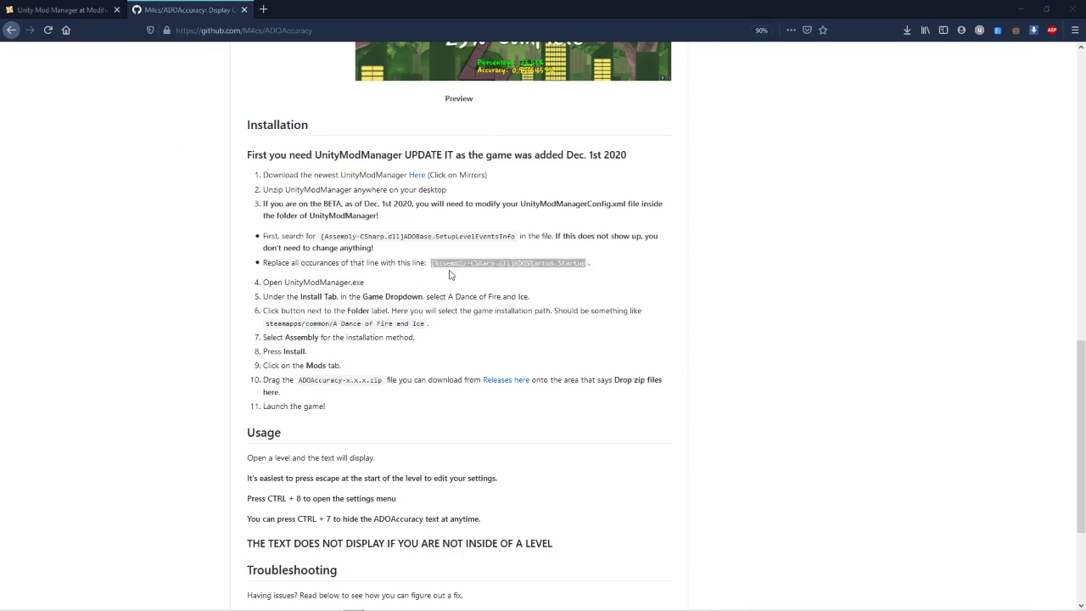
key(alt+Tab)
drag(309, 543, 435, 544)
key(ctrl+v)
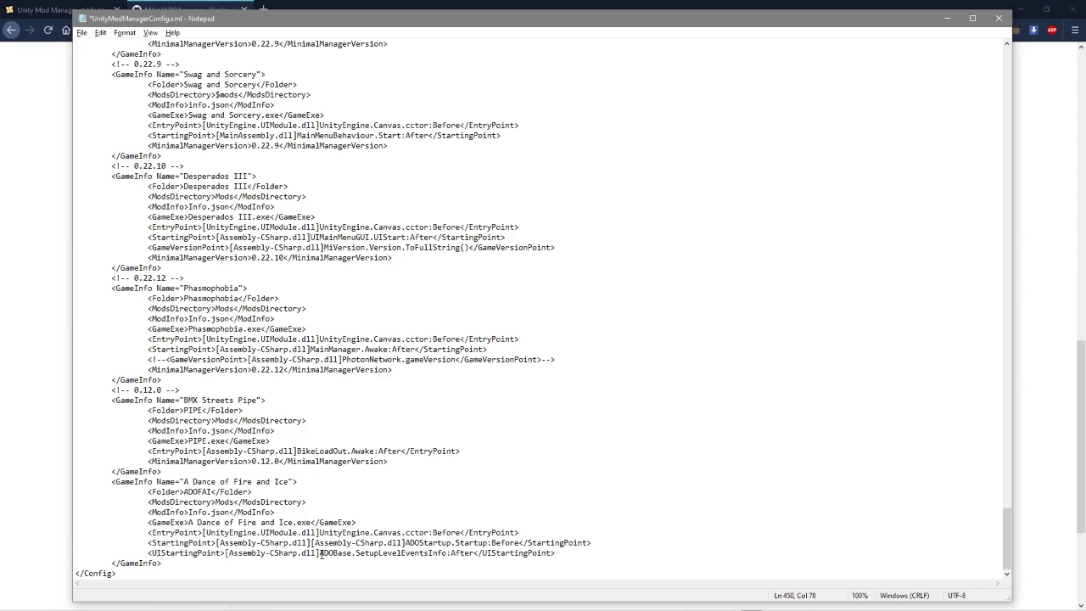
drag(407, 543, 312, 543)
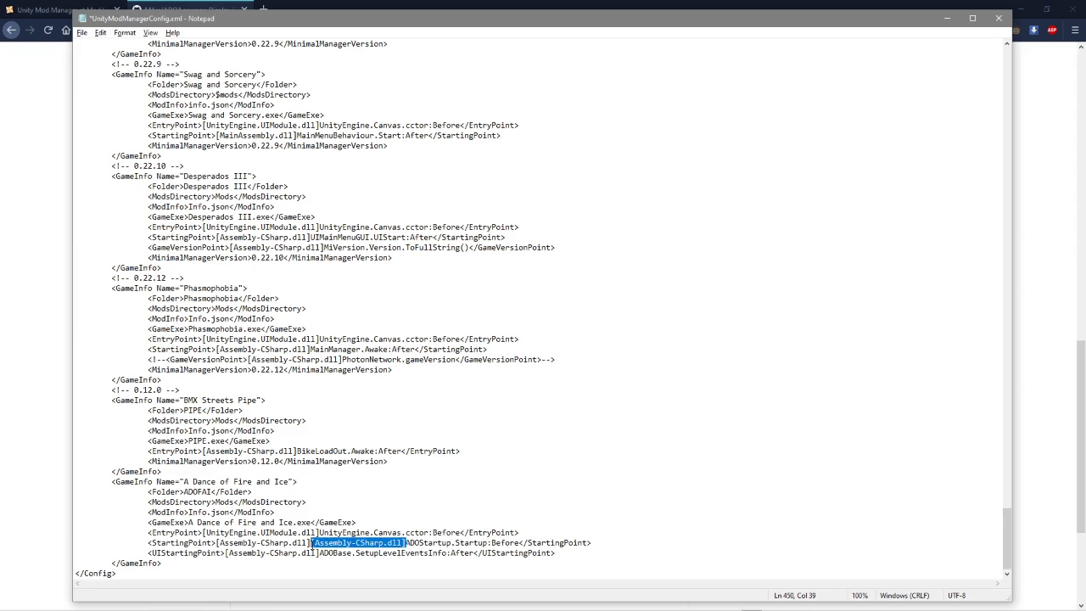
key(BackSpace)
Replace the UIStartingPoint value with [Assembly-CSharp.dll]ADOStartup.Startup and close the config file without saving.
drag(225, 552, 449, 555)
key(ctrl+v)
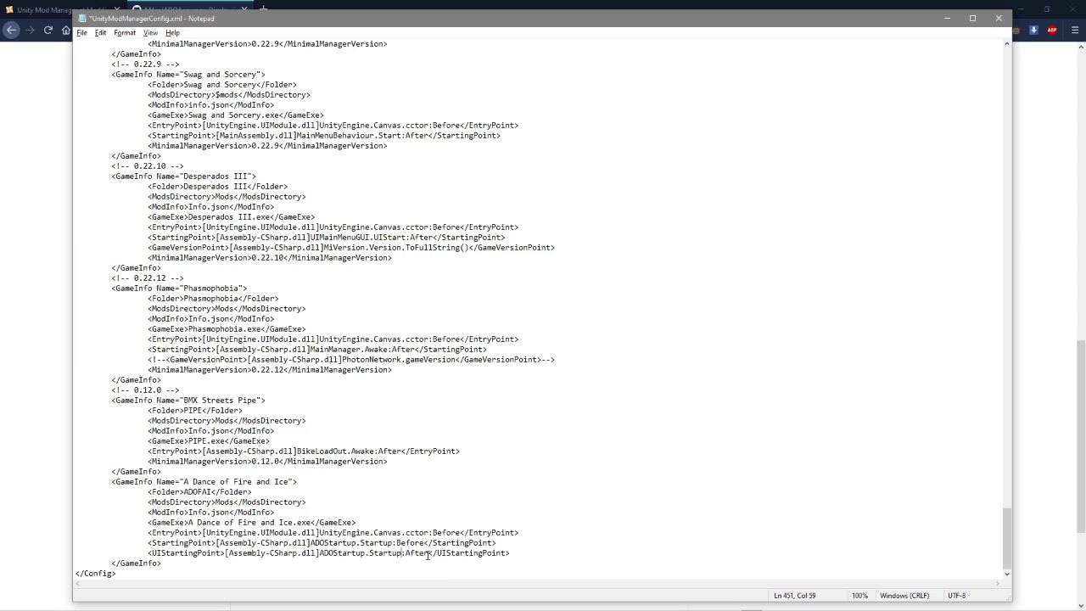
key(alt+F4)
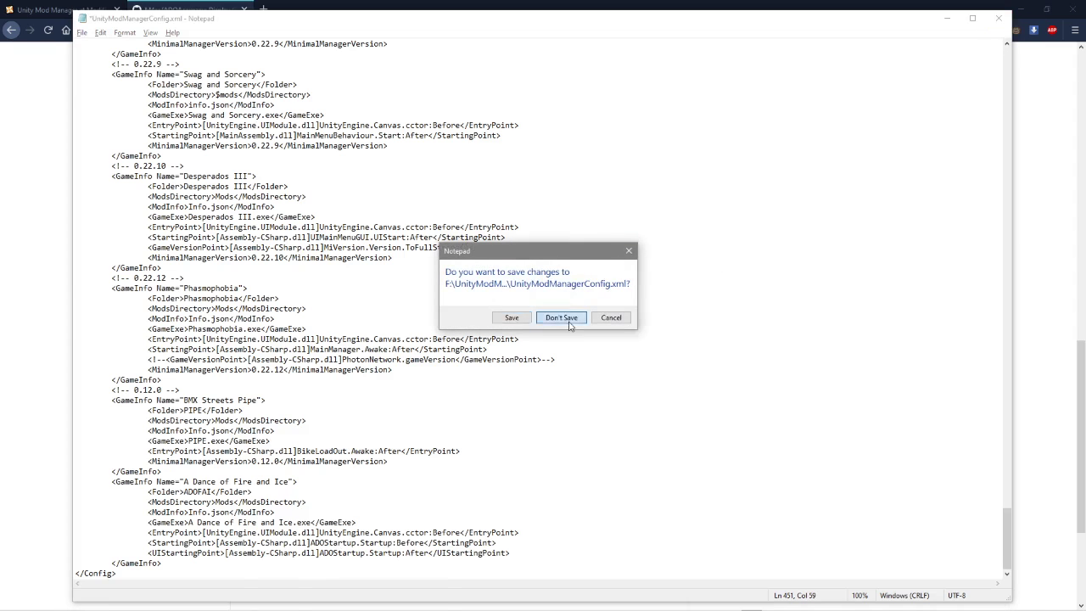
click(566, 320)
Try to launch UnityModManager.exe from the UnityModManager folder in File Explorer.
key(alt+Tab)
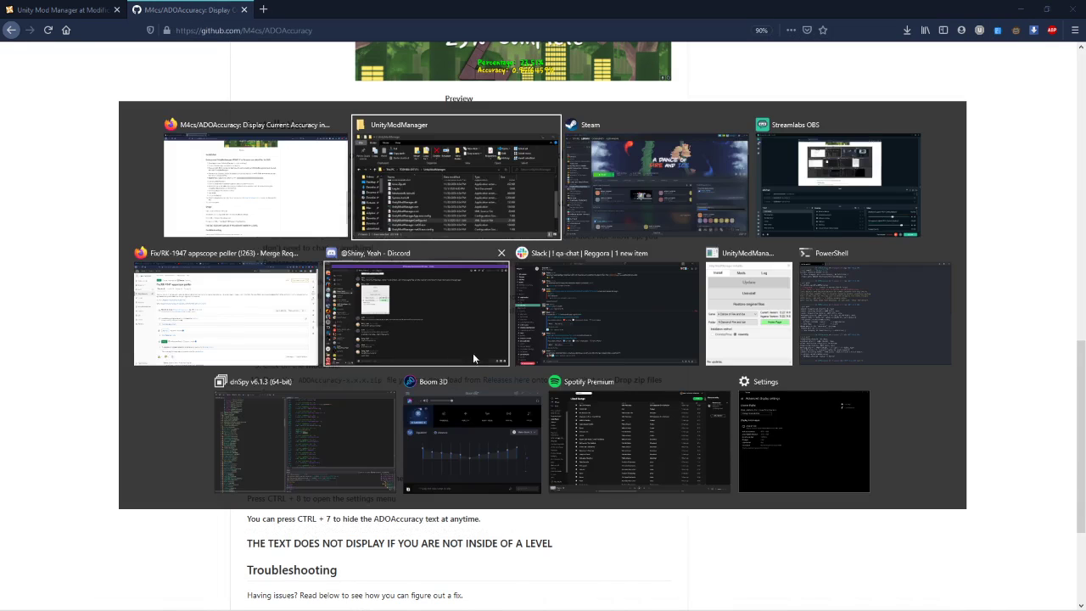
scroll(611, 314, down, 2)
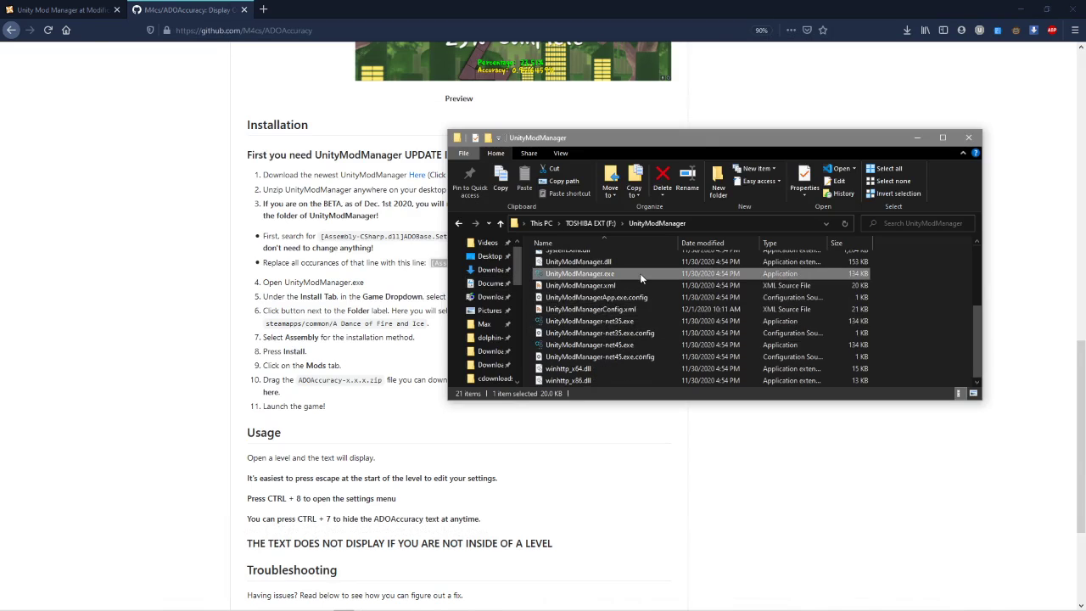
click(640, 274)
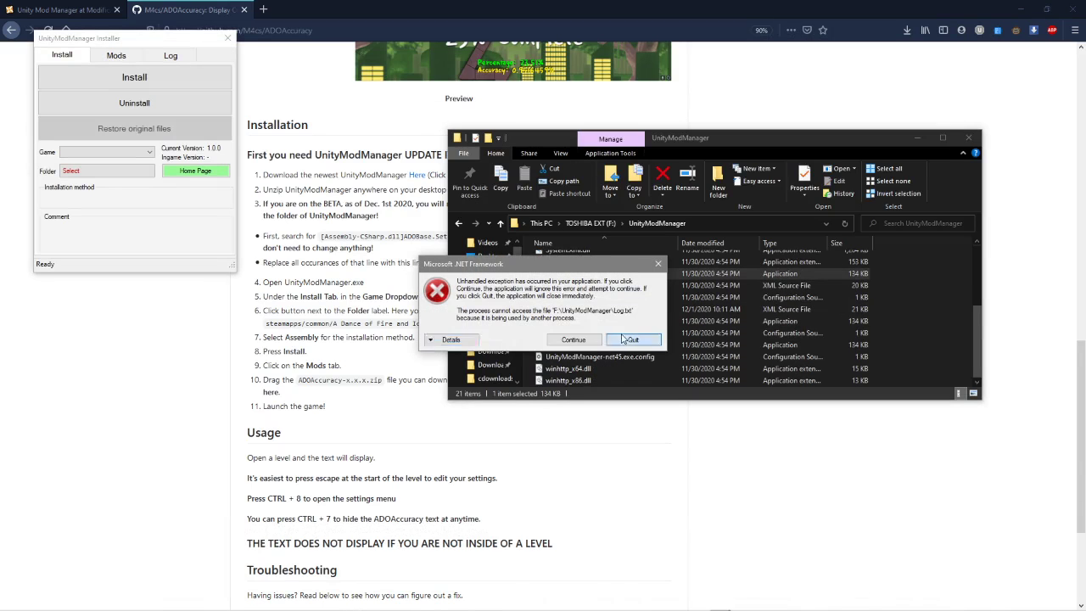
click(633, 340)
Close the UnityModManager instance that is already running and launch UnityModManager.exe again from its folder.
key(alt+Tab)
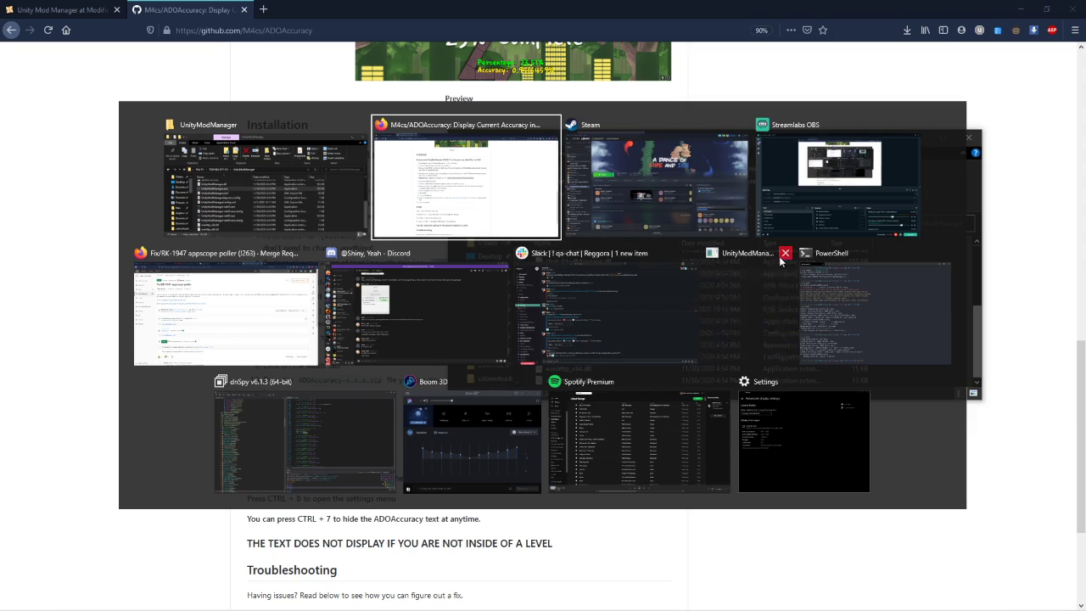
key(alt+Tab)
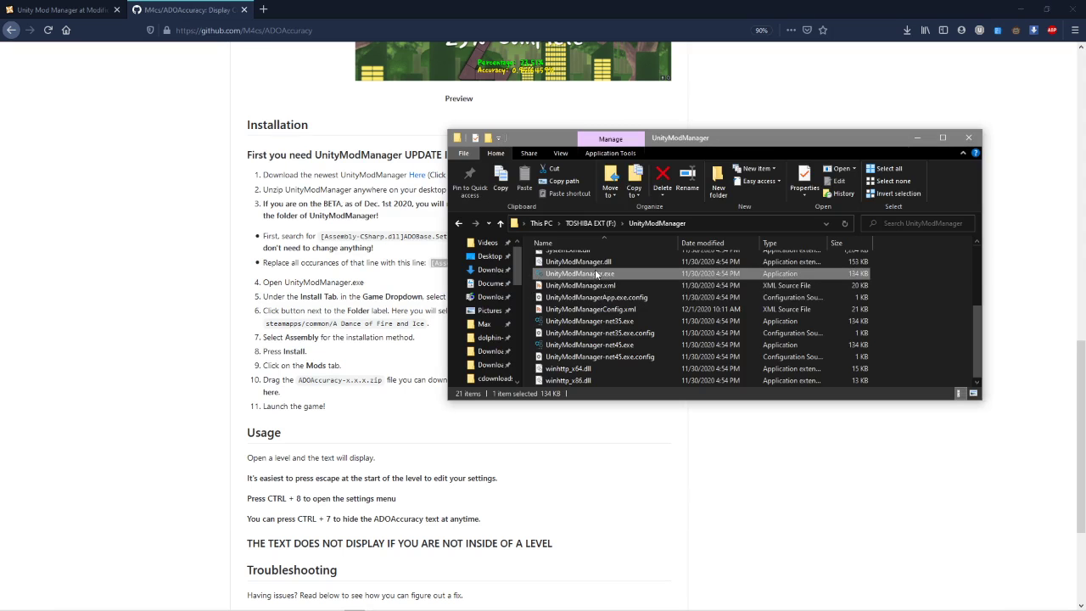
double_click(597, 274)
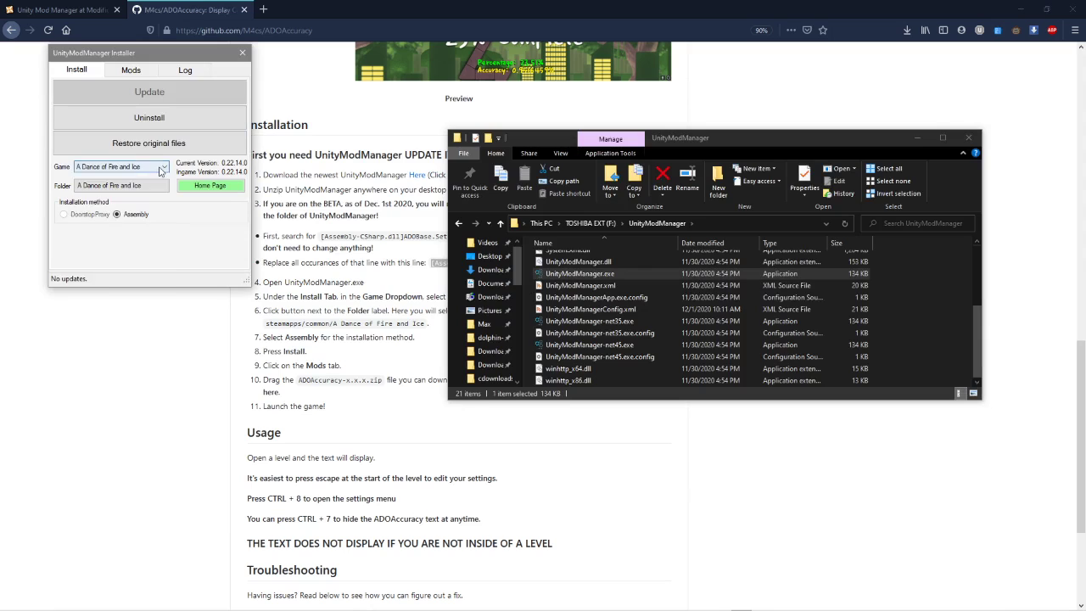
Choose A Dance of Fire and Ice as the game and check its folder under steamapps/common without changing it.
click(114, 166)
click(103, 173)
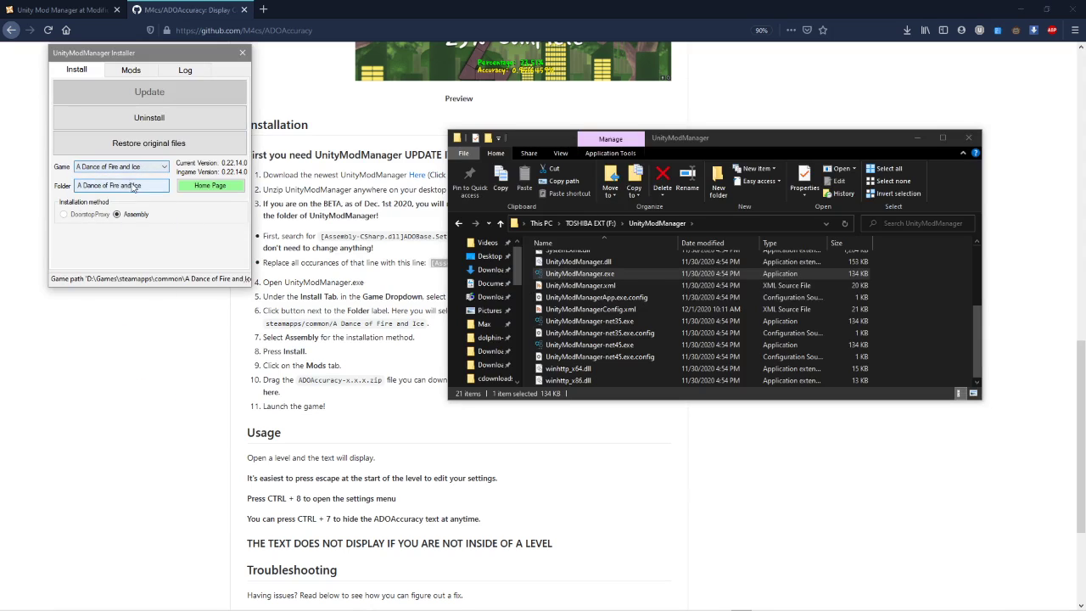
click(103, 185)
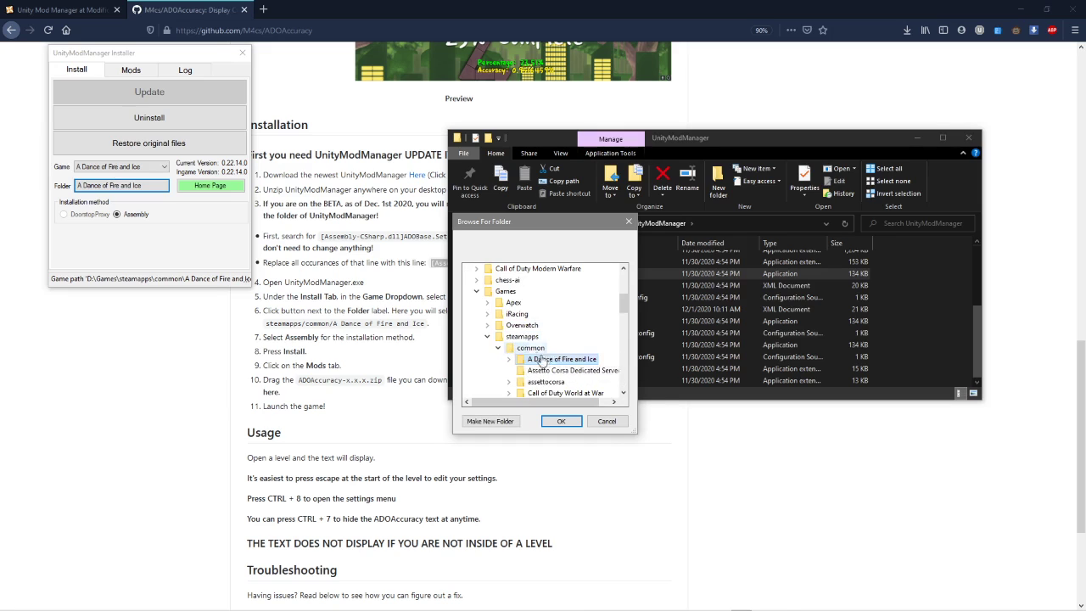
click(606, 422)
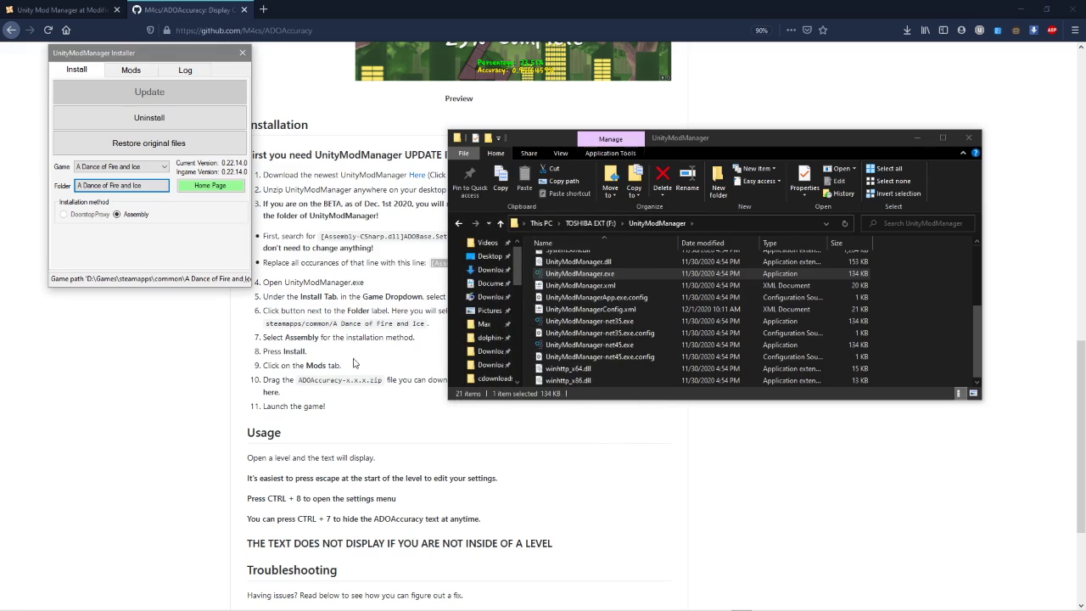
Uninstall the mod manager from A Dance of Fire and Ice and reinstall it using the Assembly method.
click(118, 215)
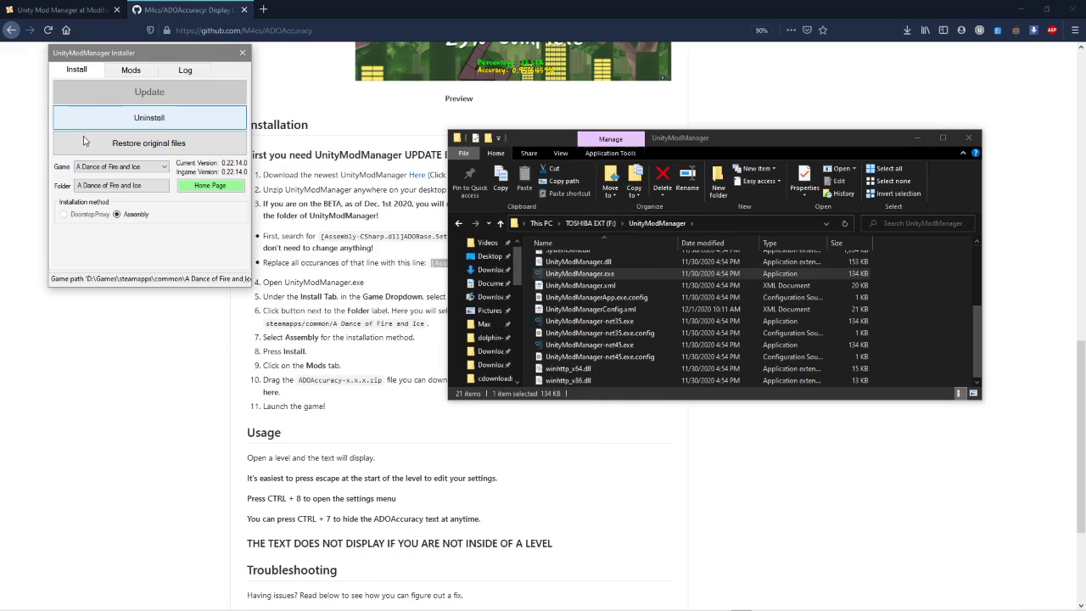
click(157, 123)
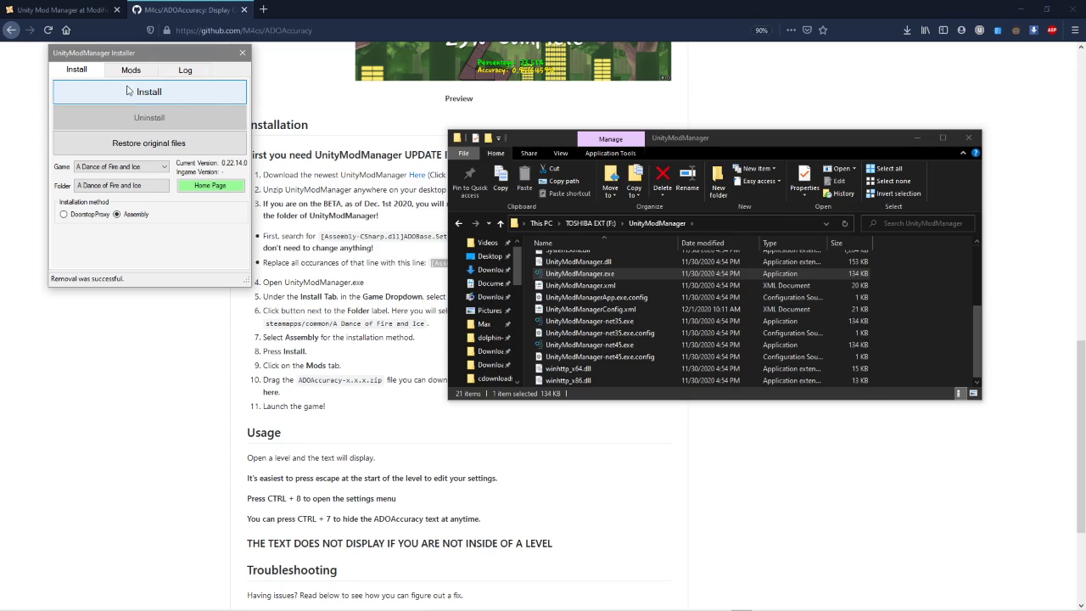
click(141, 95)
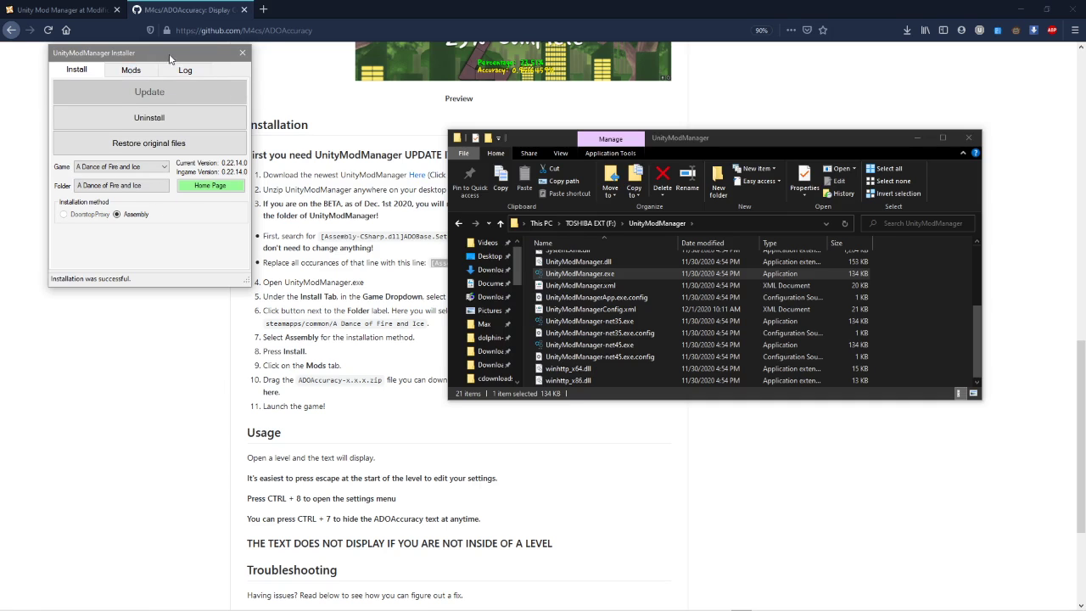
Open the latest ADOAccuracy release on GitHub in the browser and start downloading ADOAccuracy-1.1.0.zip, cancelling the save.
drag(175, 54, 170, 104)
click(343, 134)
scroll(343, 134, up, 15)
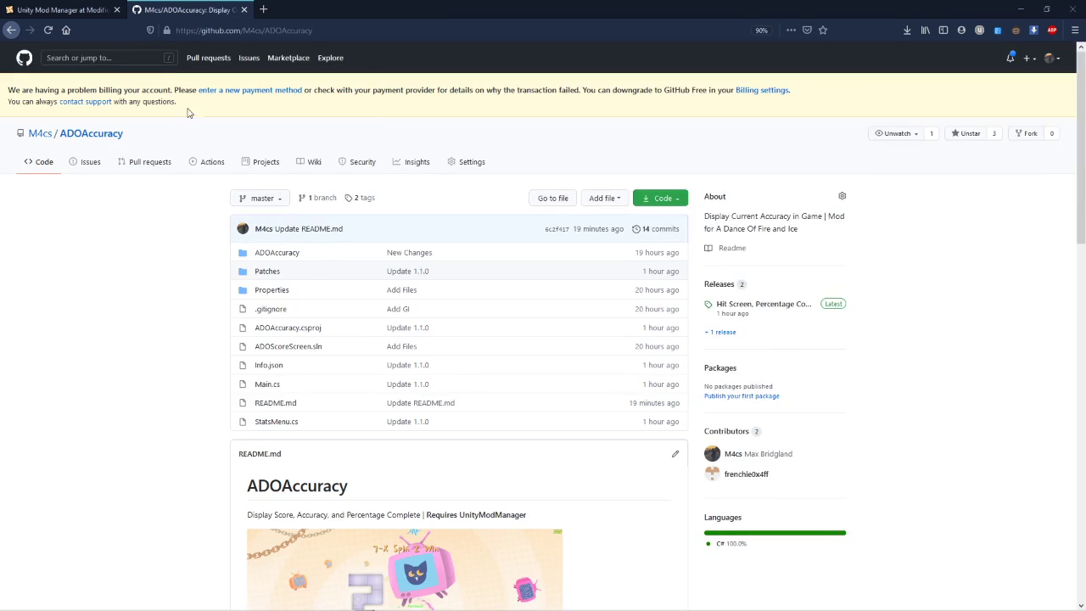
click(750, 310)
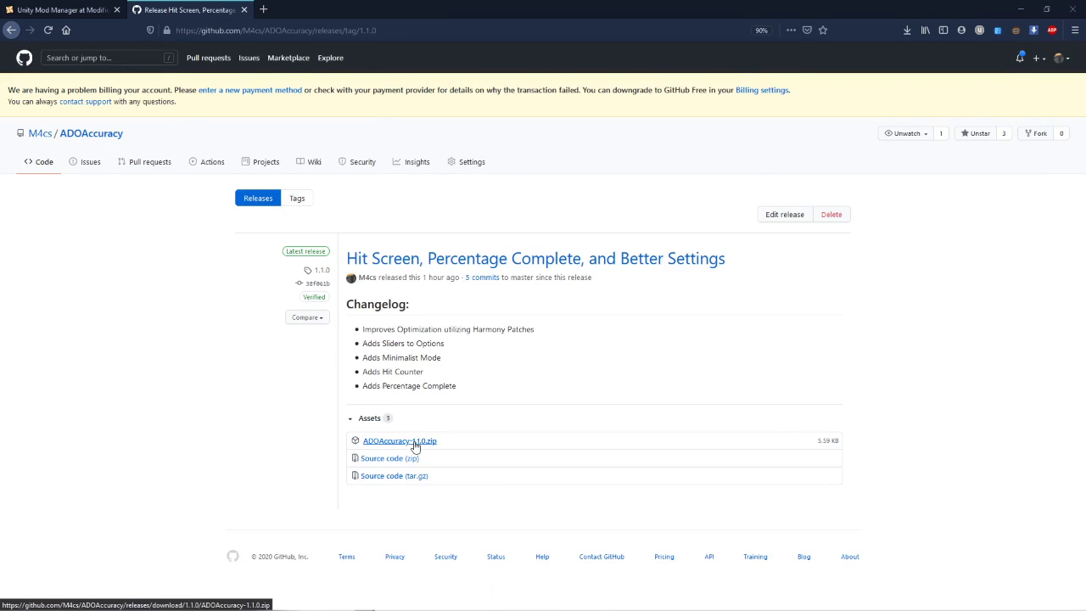
click(365, 441)
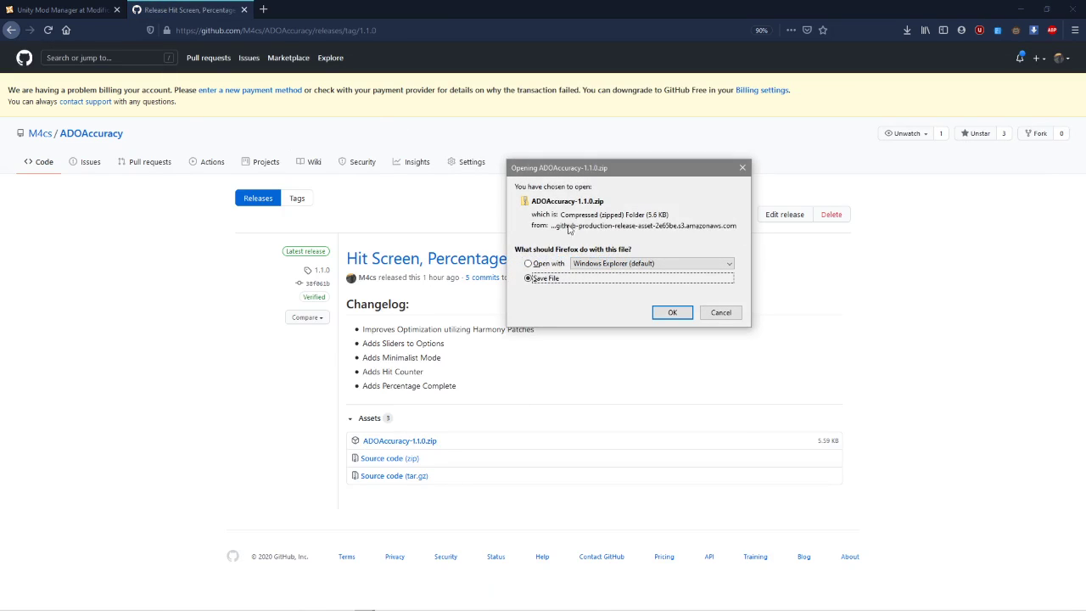
click(743, 169)
Check the installed mods in UnityModManager Installer, and launch A Dance of Fire and Ice [beta] from Steam.
key(alt+Tab)
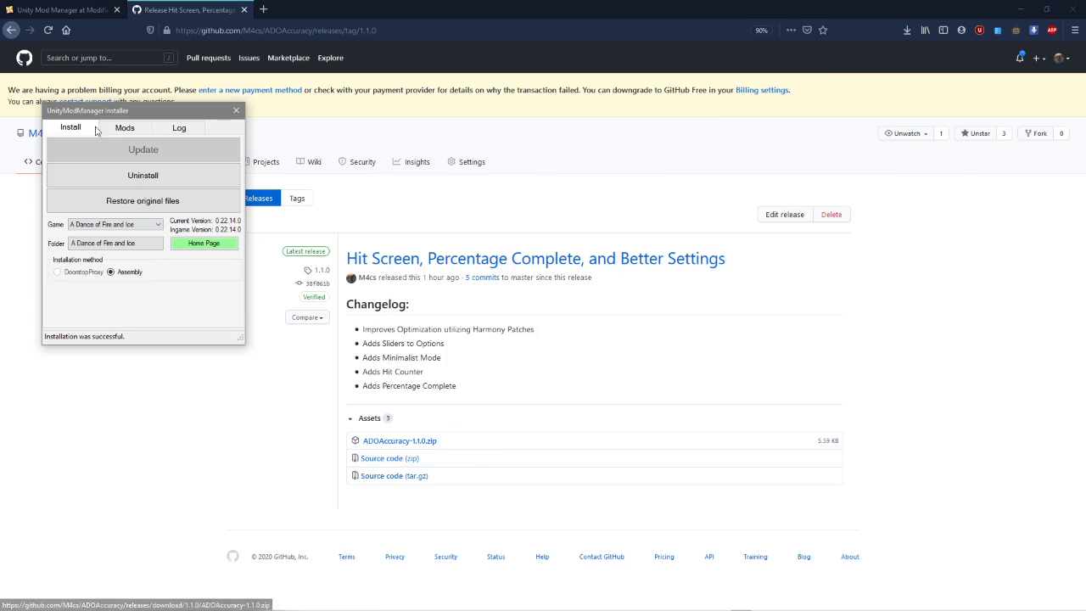
click(125, 127)
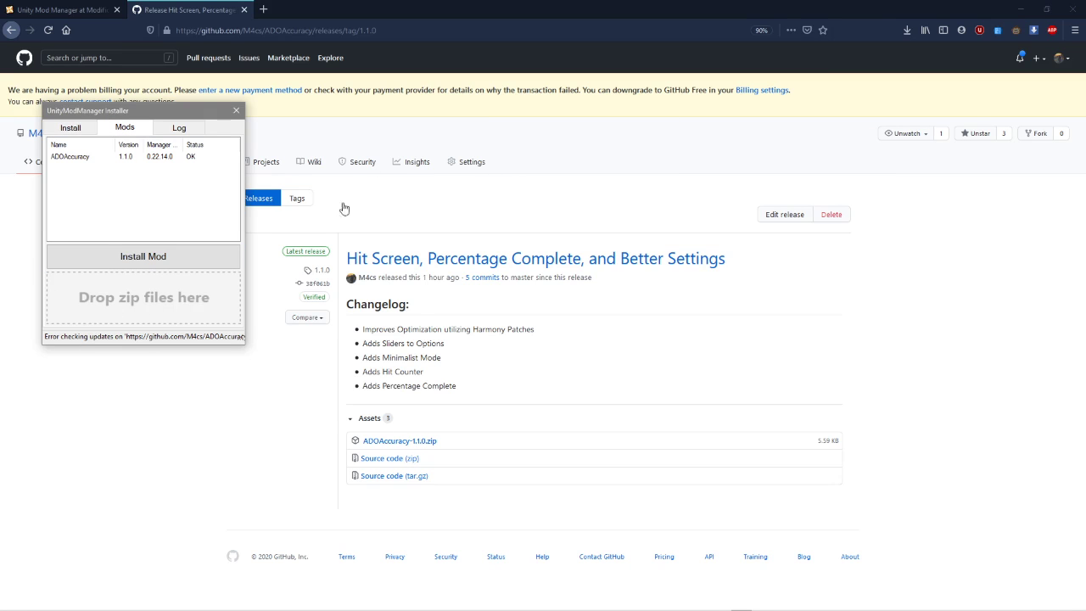
key(alt+Tab)
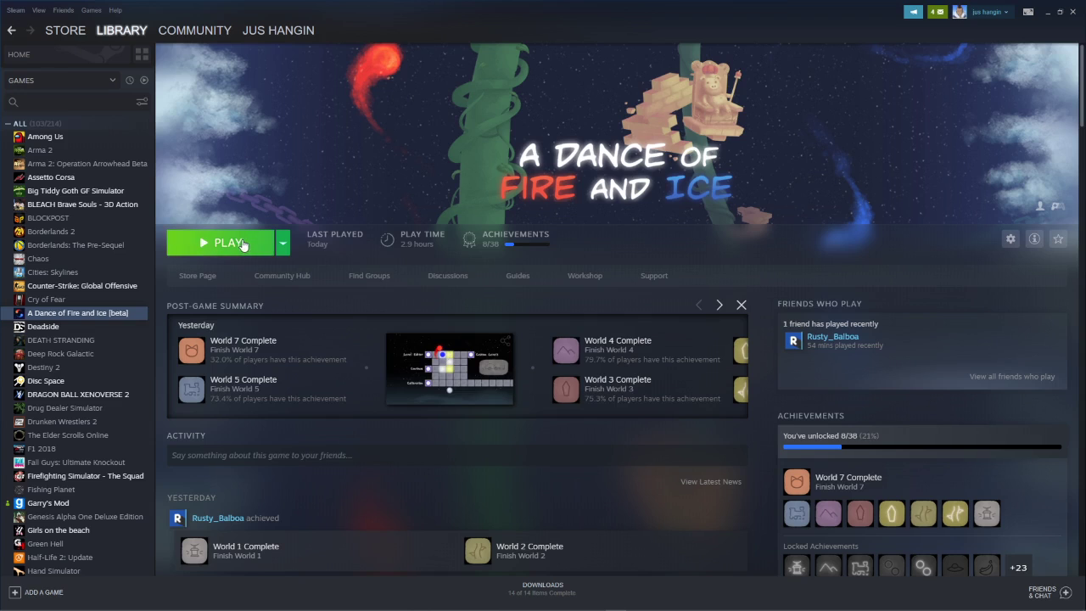
click(243, 245)
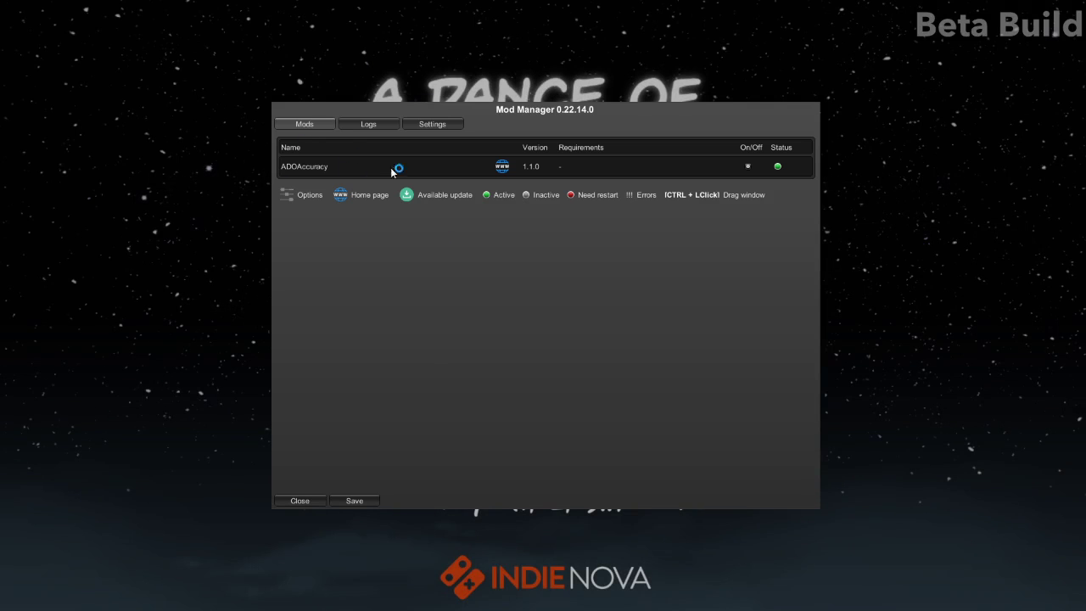
Review the in-game Mod Manager's log for the ADOAccuracy loading entries and close the Mod Manager.
click(369, 124)
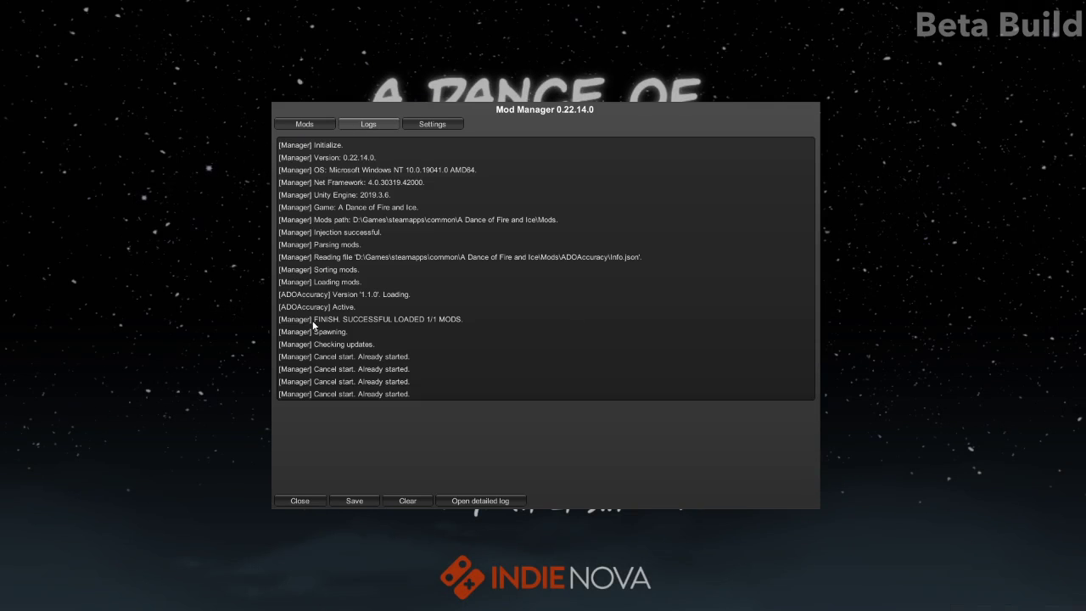
click(299, 501)
Enter the game's main menu and move onto the Continue tile to open level 7-X Spin 2 Win.
key(space)
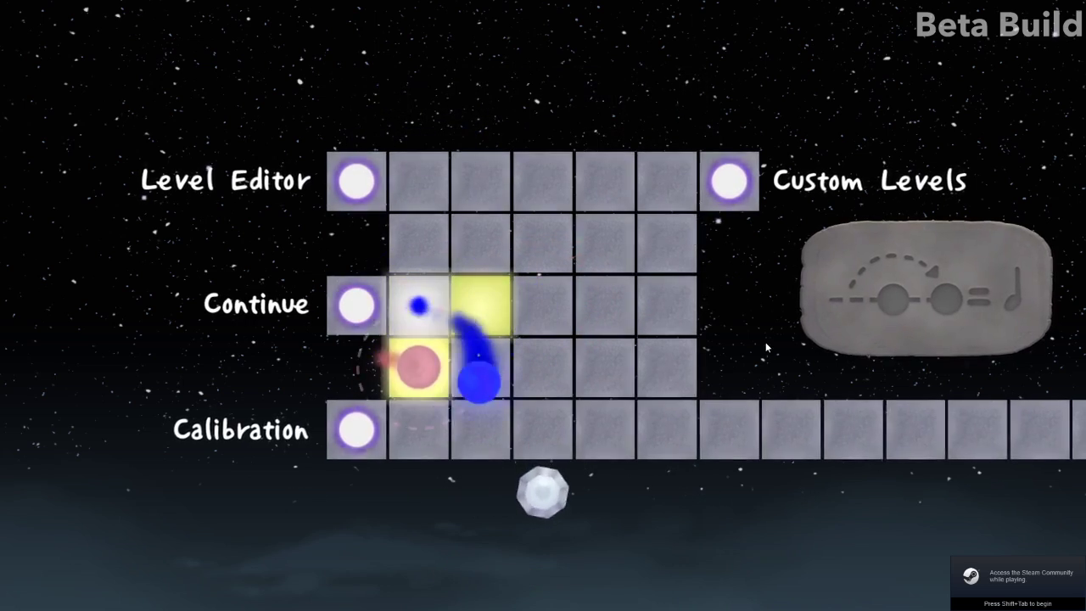
key(space)
key(space)
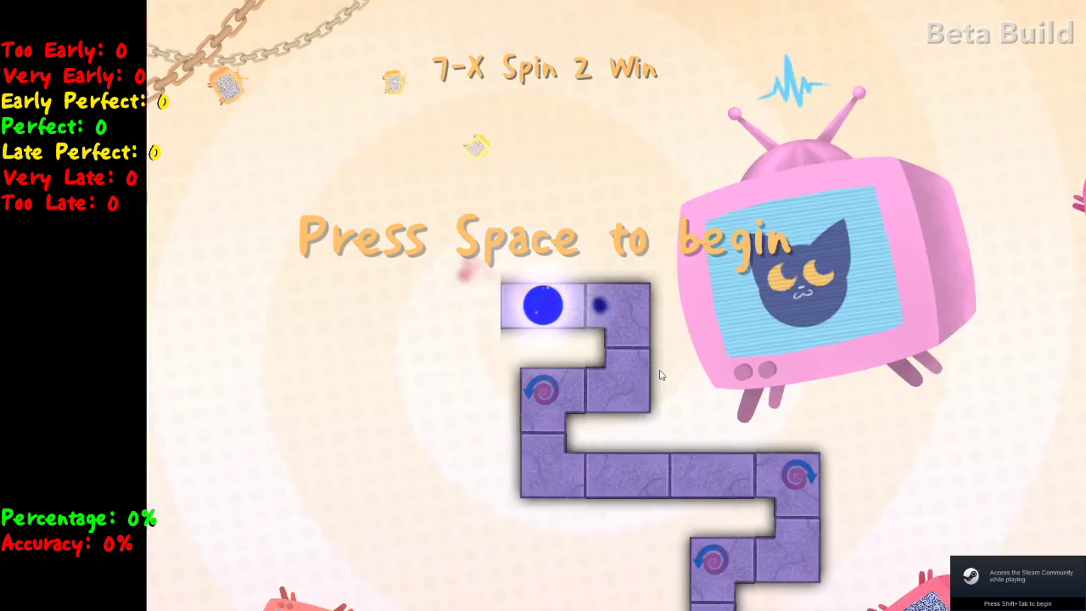
Pause the level and set the ADOAccuracy overlay's font size to 62 with Acc X Pos at 0.
key(Escape)
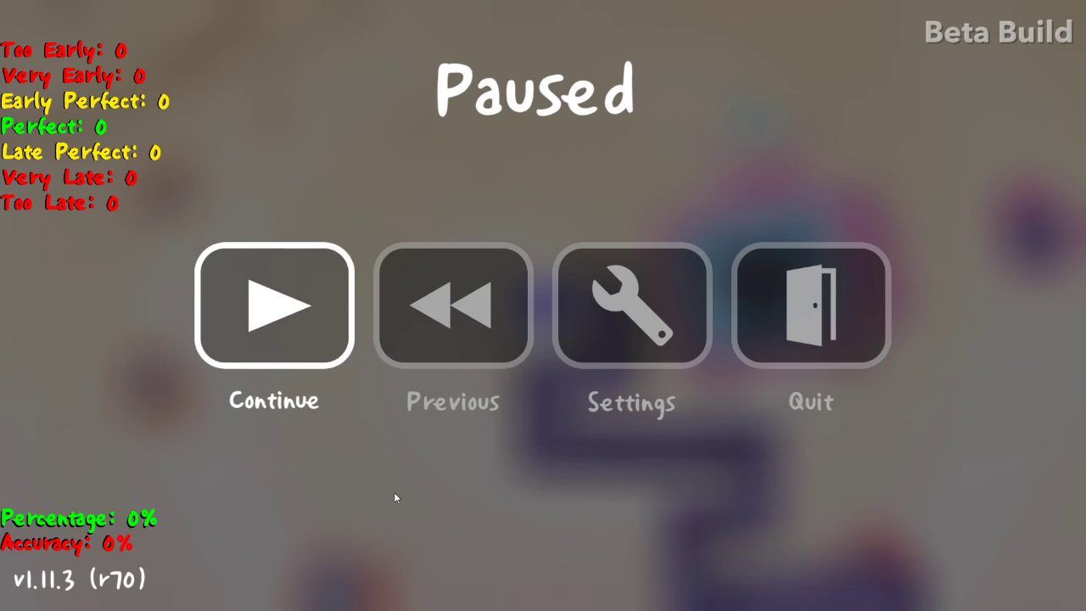
mouse_move(526, 46)
mouse_down()
mouse_move(564, 54)
mouse_move(507, 51)
mouse_up()
drag(574, 60, 558, 93)
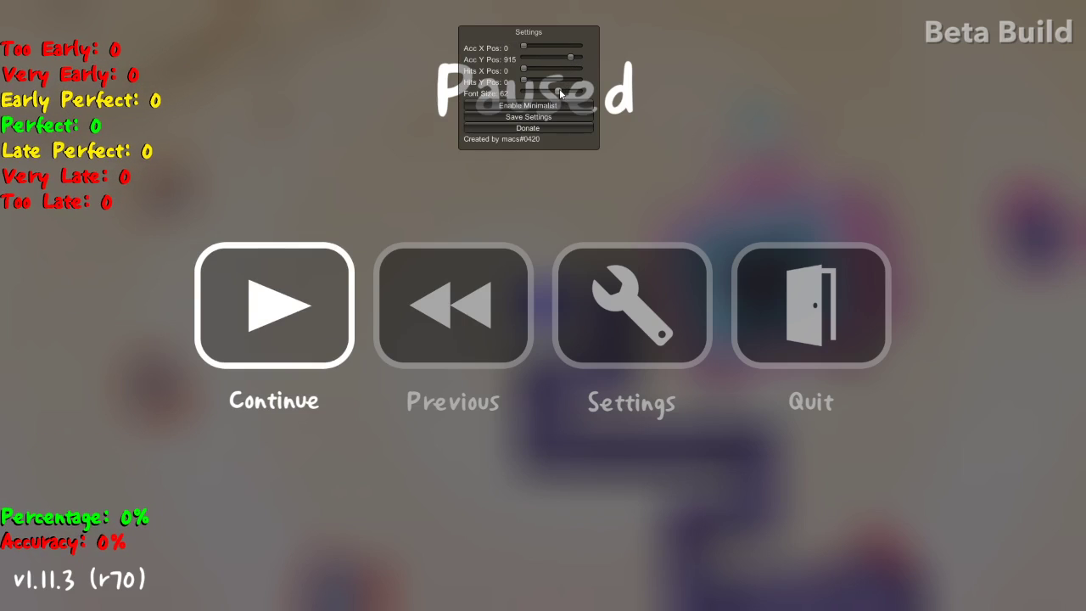
Enable the ADOAccuracy overlay's minimalist mode, disable it again and close the mod's settings window.
click(522, 105)
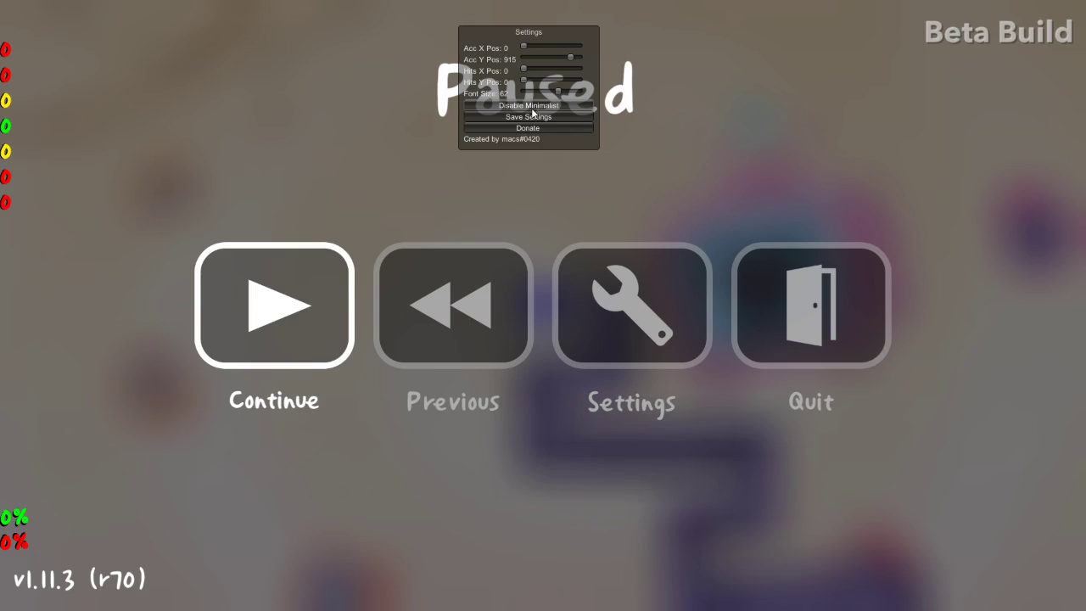
click(533, 106)
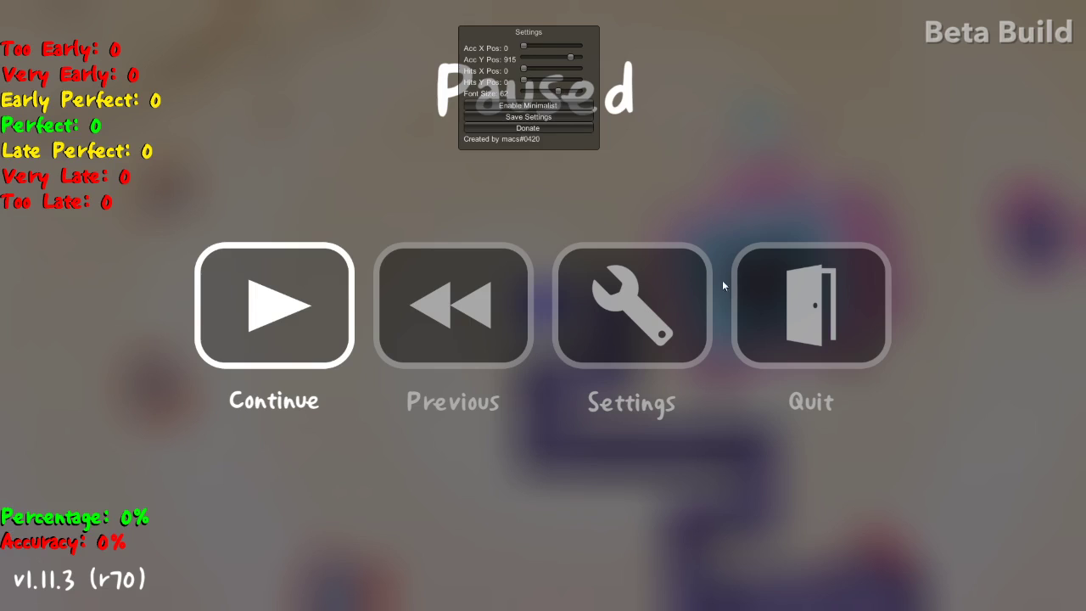
key(F1)
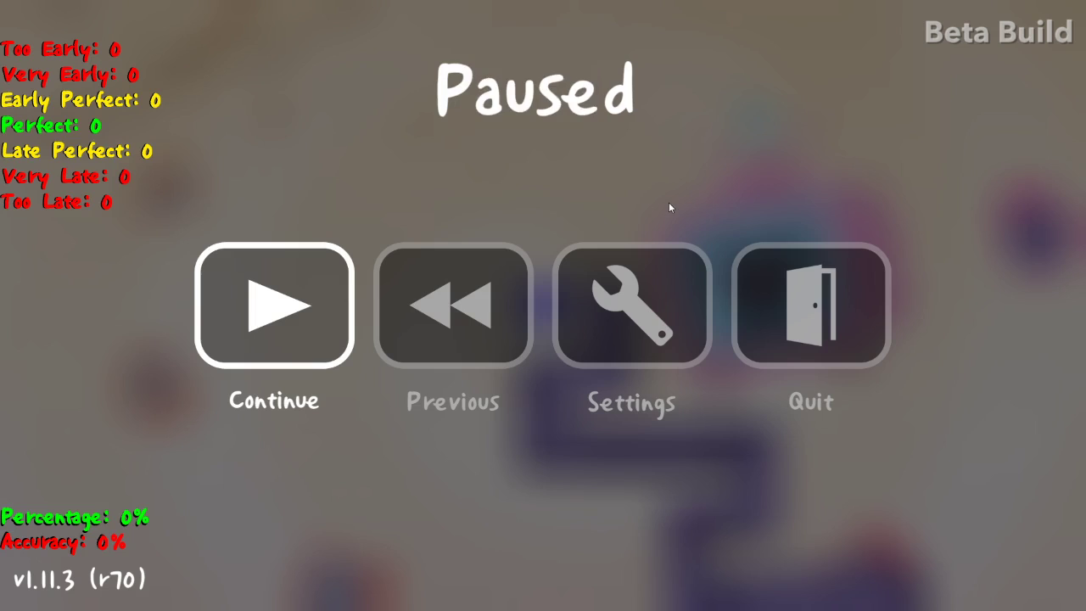
Open and close the ADOAccuracy settings window again, and hide and restore the accuracy overlay.
key(F1)
key(F1)
key(F2)
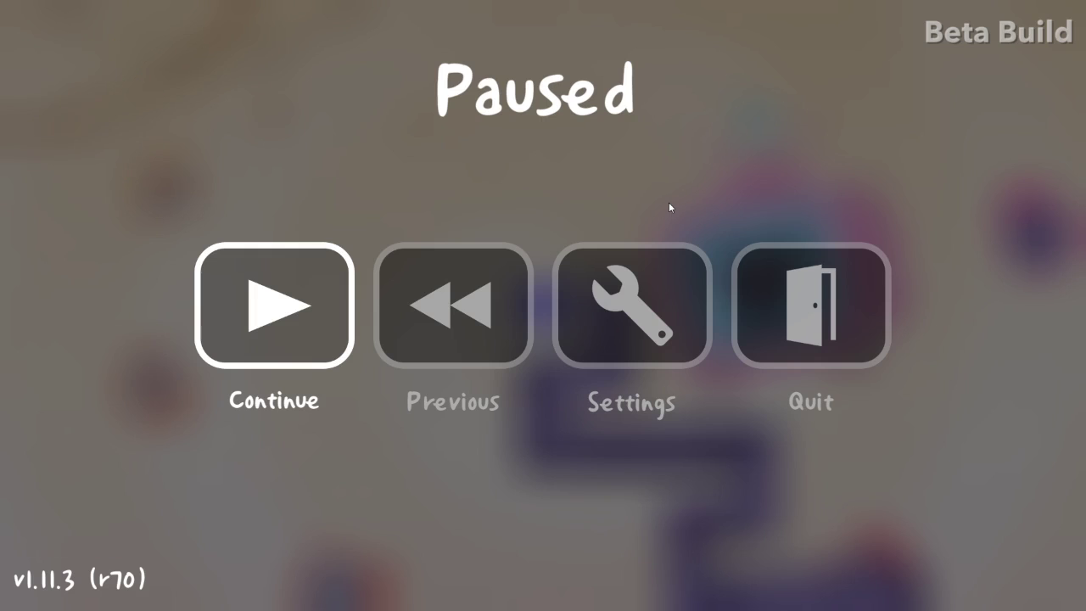
key(F2)
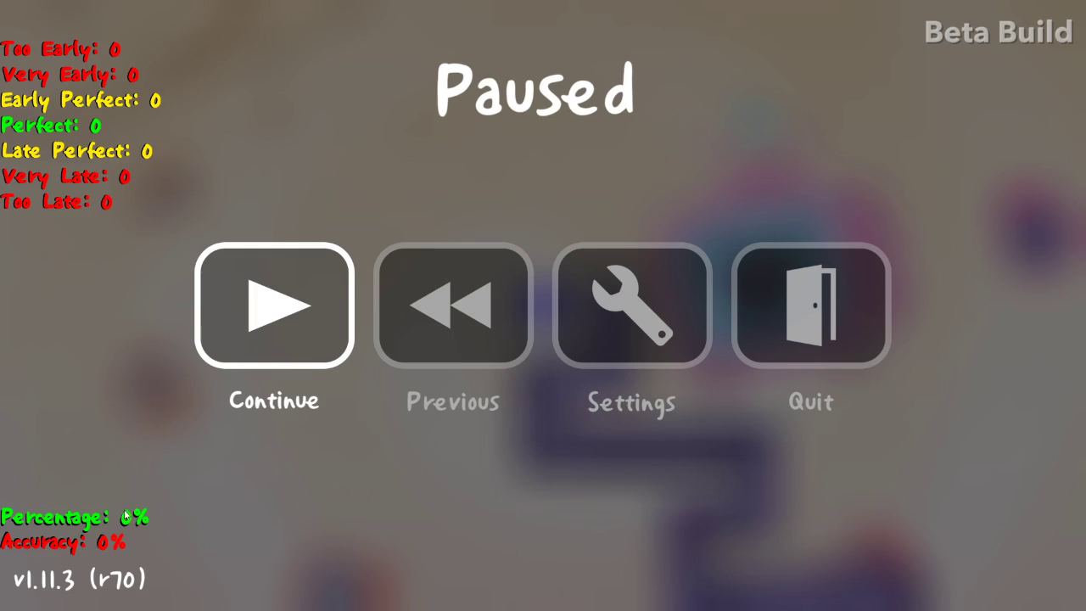
Switch from the paused game to the Steam library page of A Dance of Fire and Ice [beta].
key(alt+Tab)
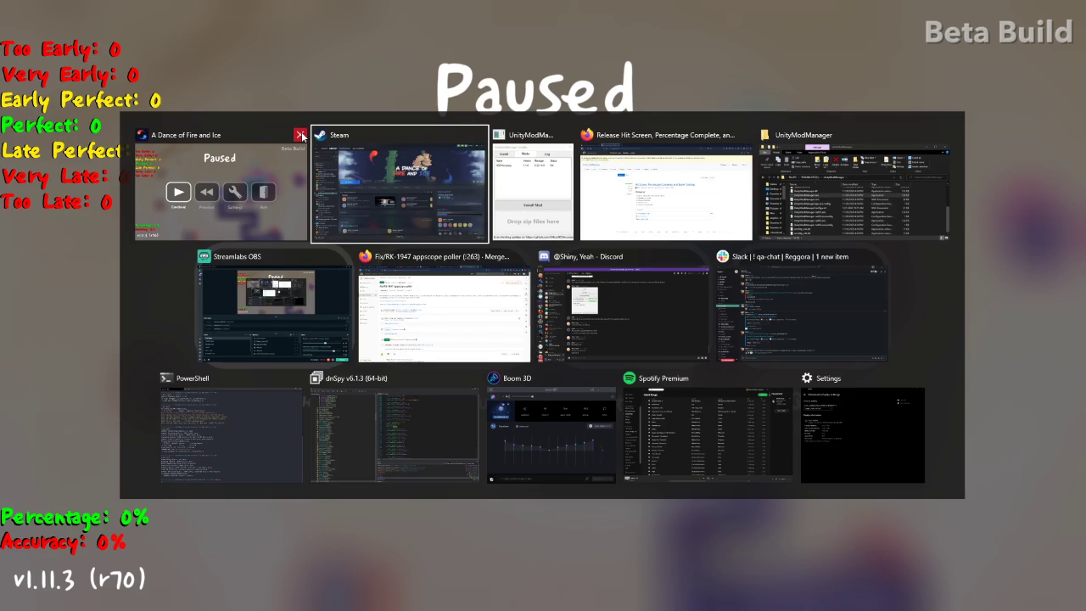
click(350, 159)
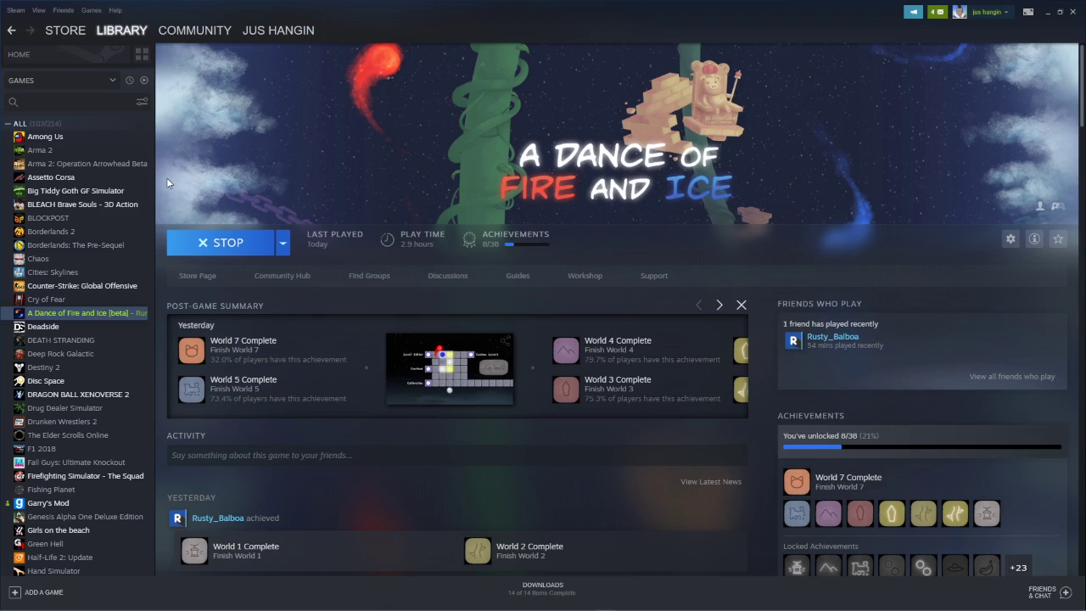